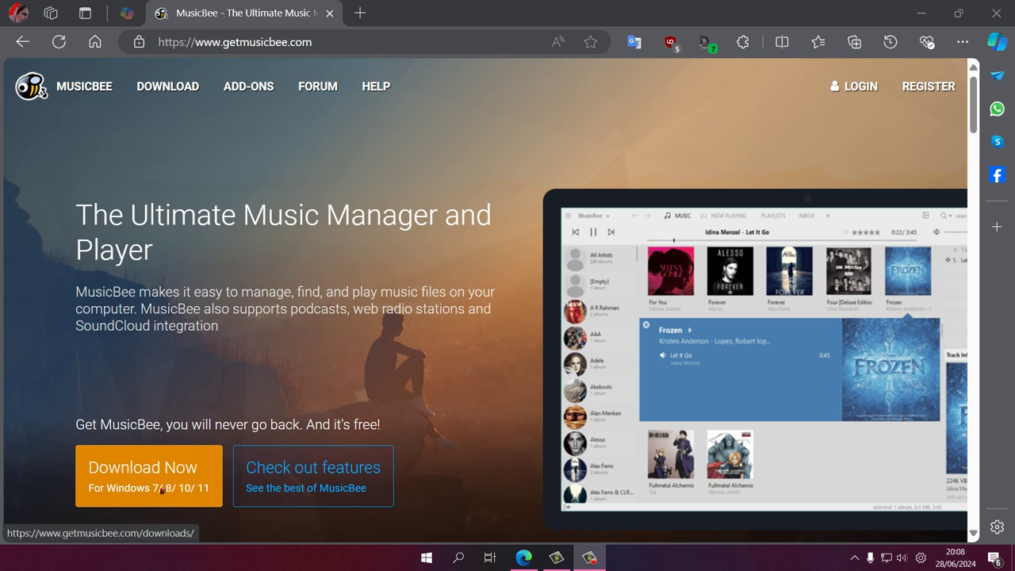
Launch MusicBee on the desktop and set its preferred language to Español in the first-run setup.
mouse_move(243, 90)
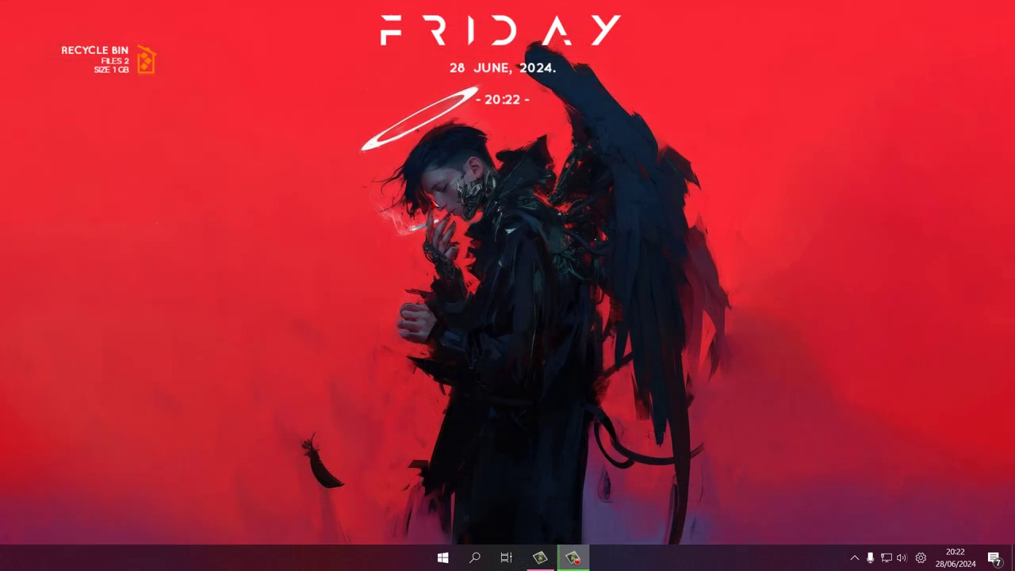
click(445, 558)
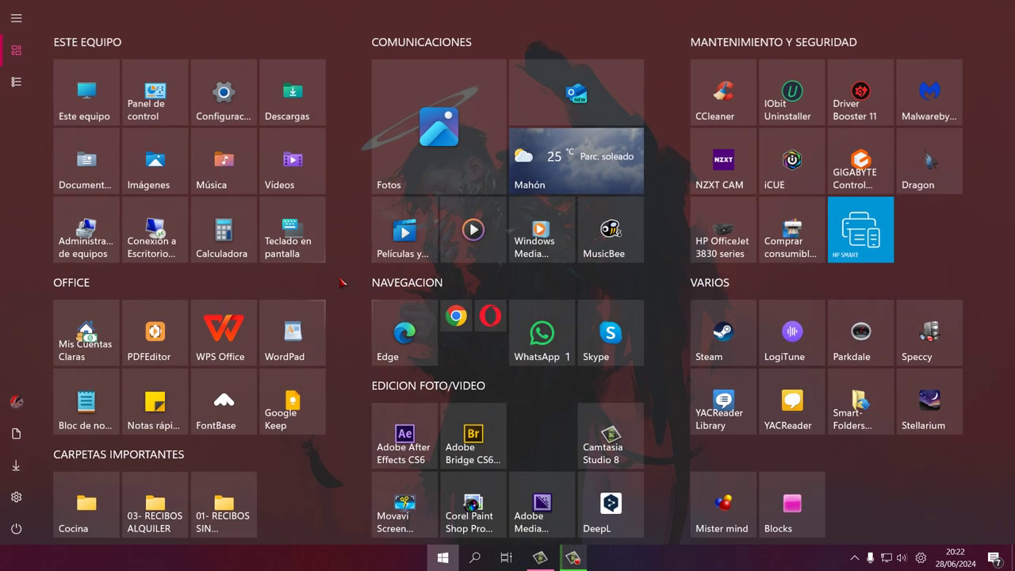
click(617, 234)
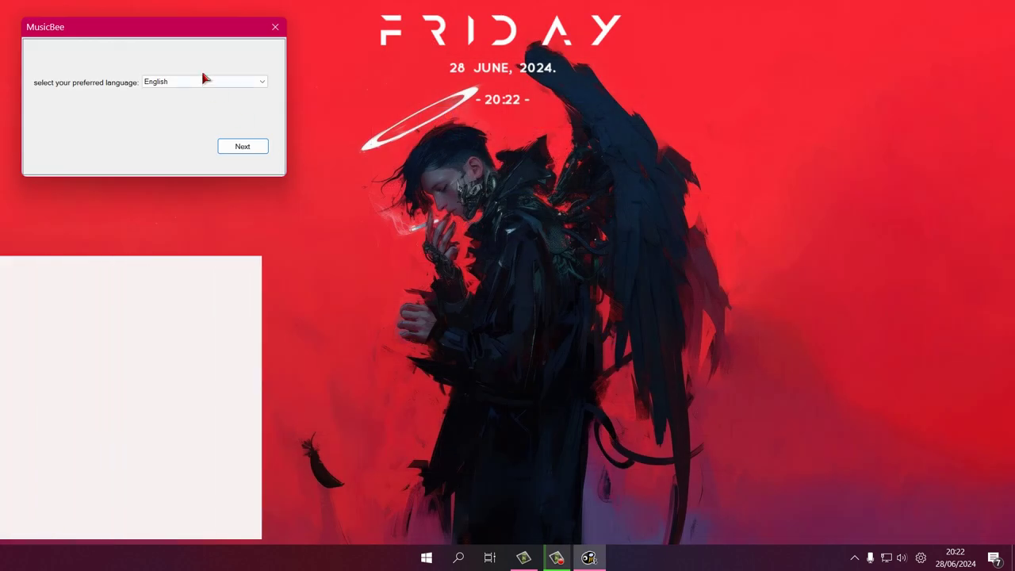
drag(170, 29, 575, 200)
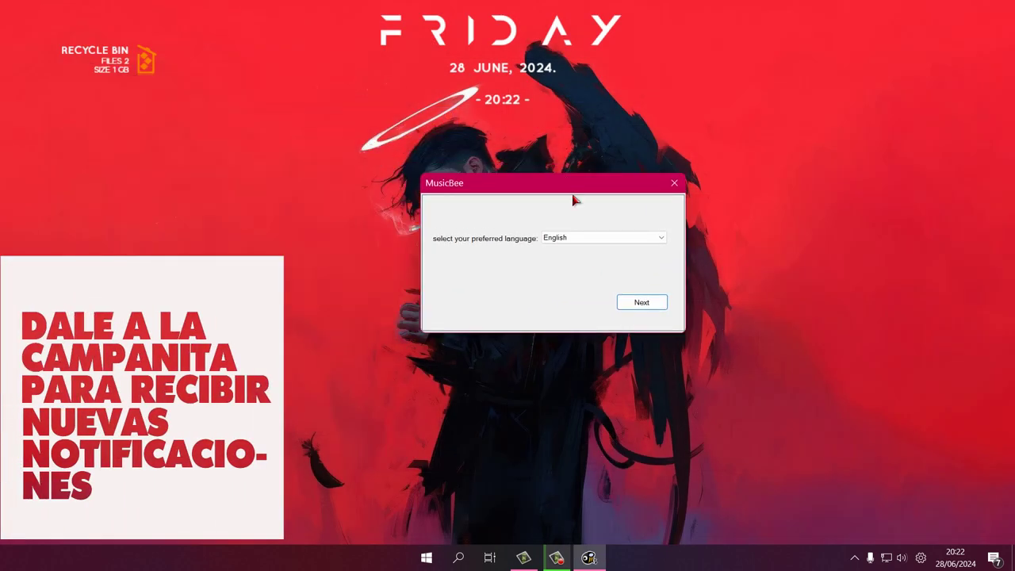
click(661, 240)
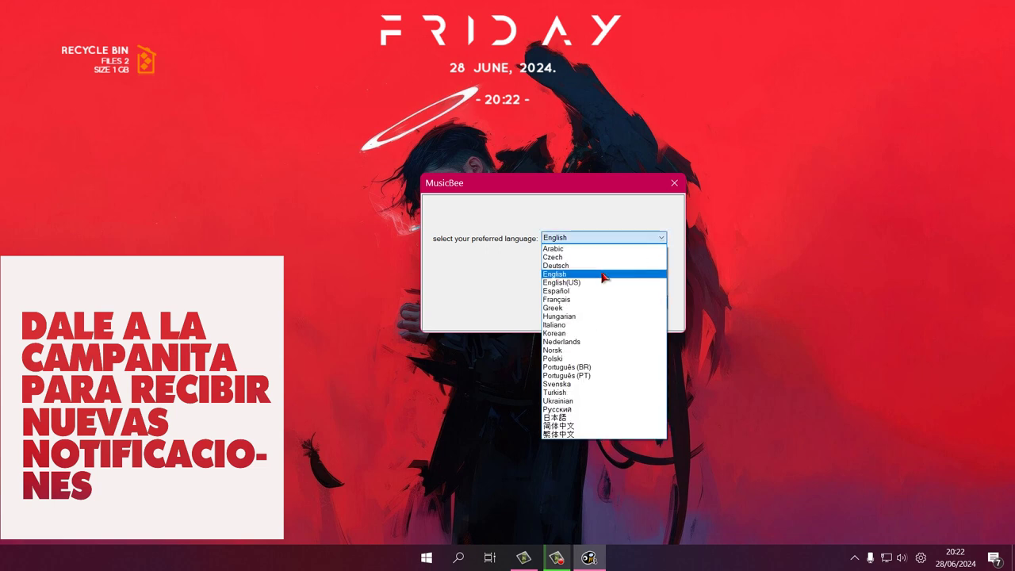
click(592, 290)
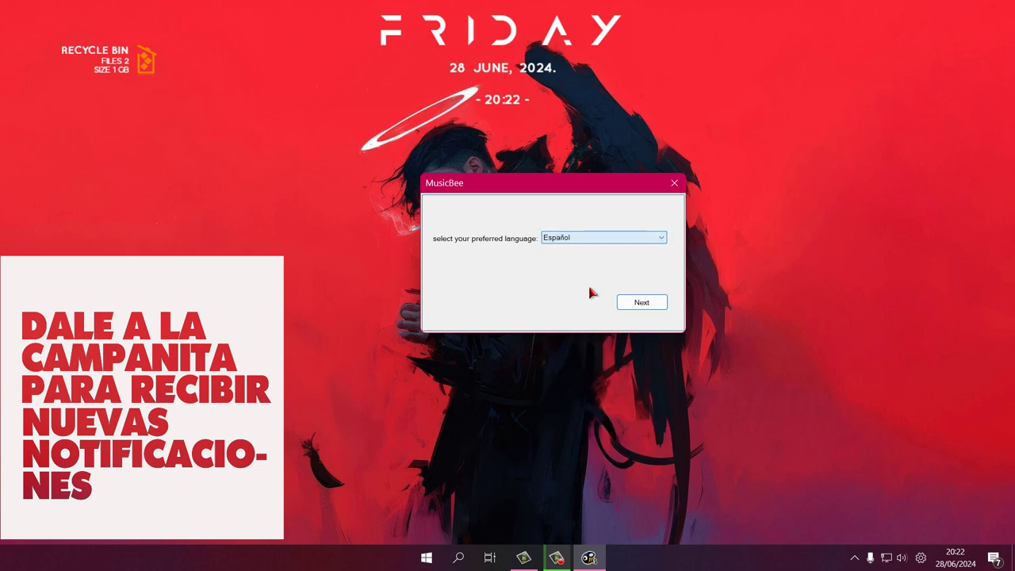
click(643, 305)
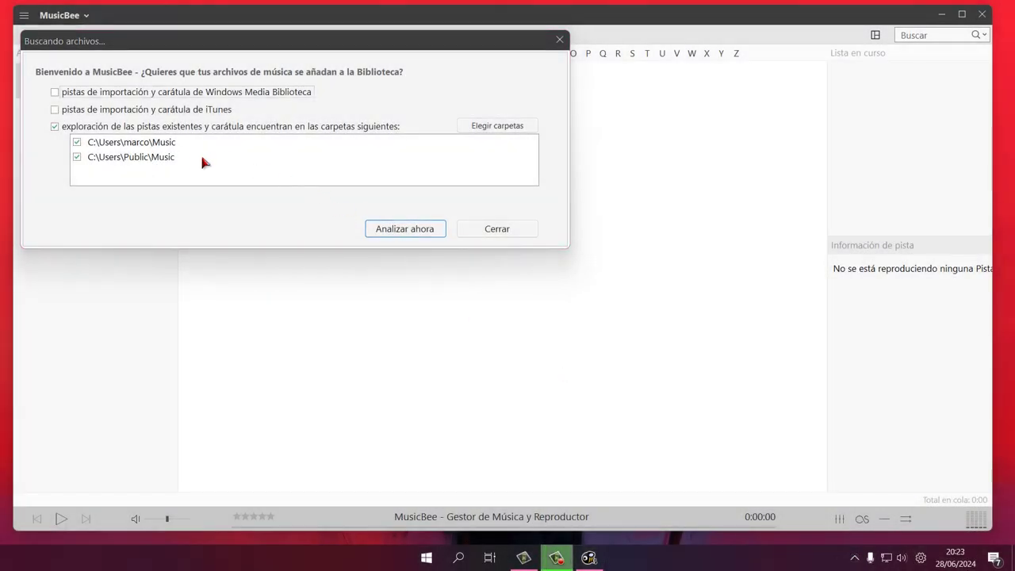
Add the whole MUSICA (G:) drive to the folders scanned for the library.
click(495, 126)
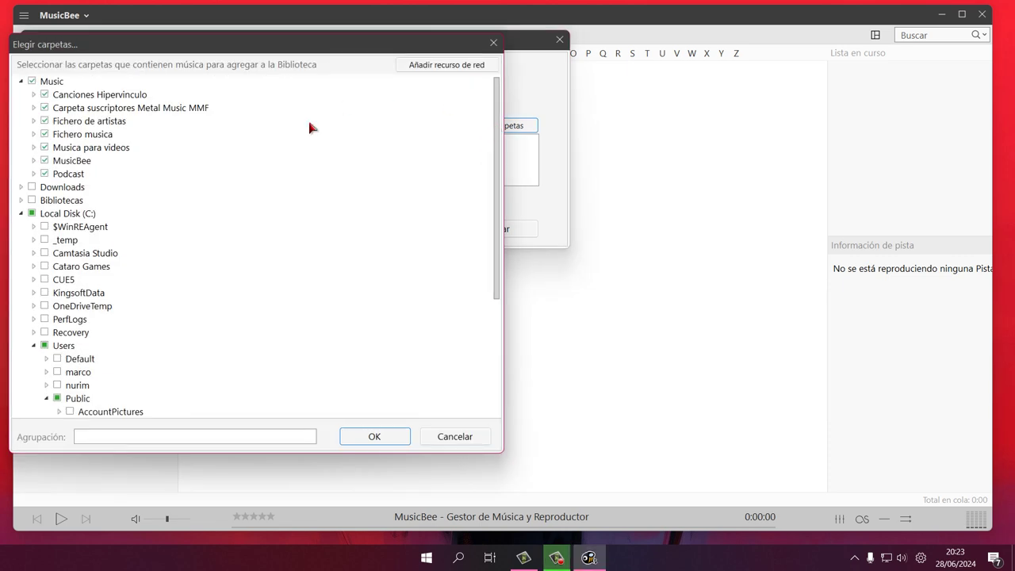
click(22, 81)
click(22, 120)
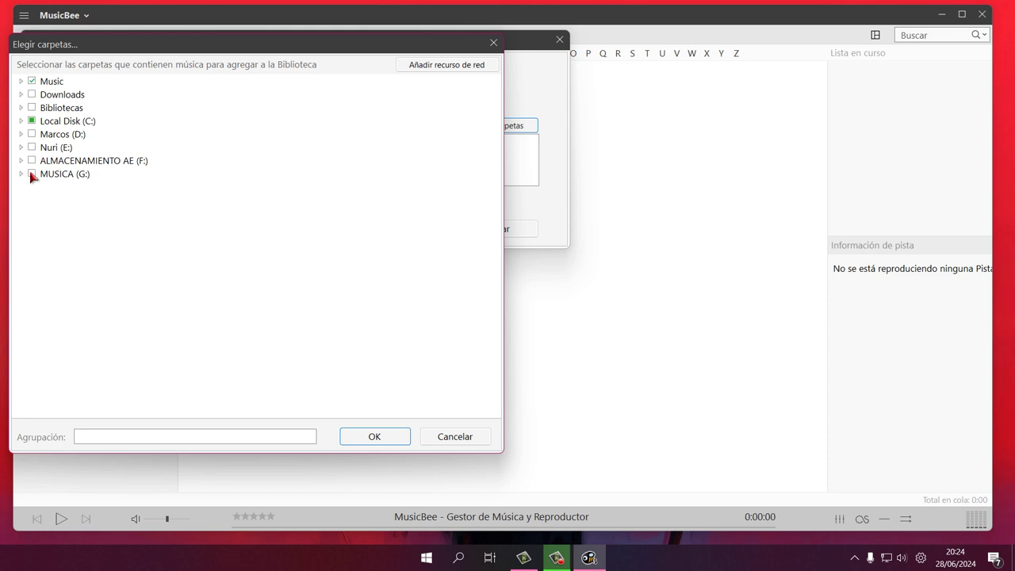
click(32, 173)
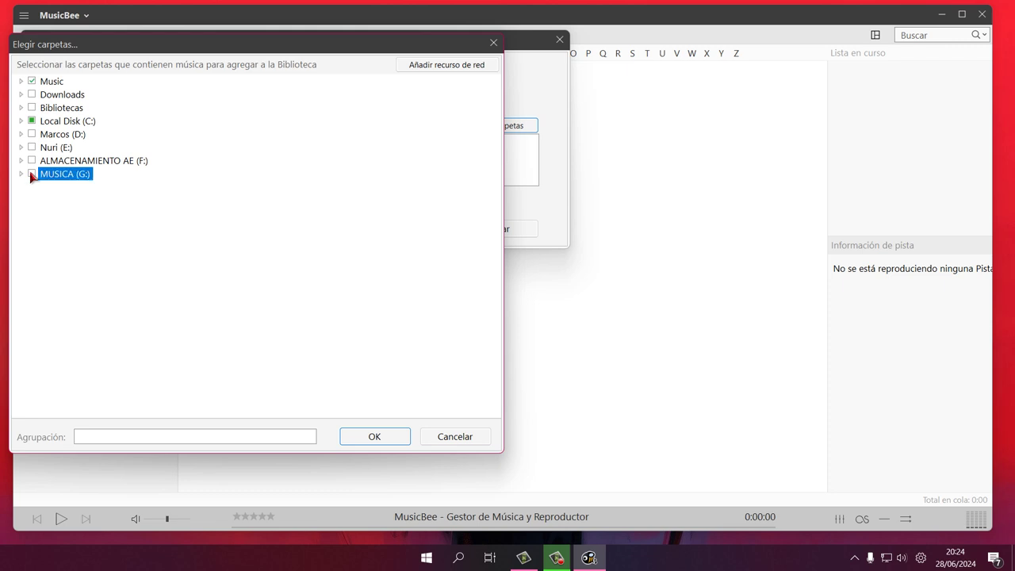
click(374, 437)
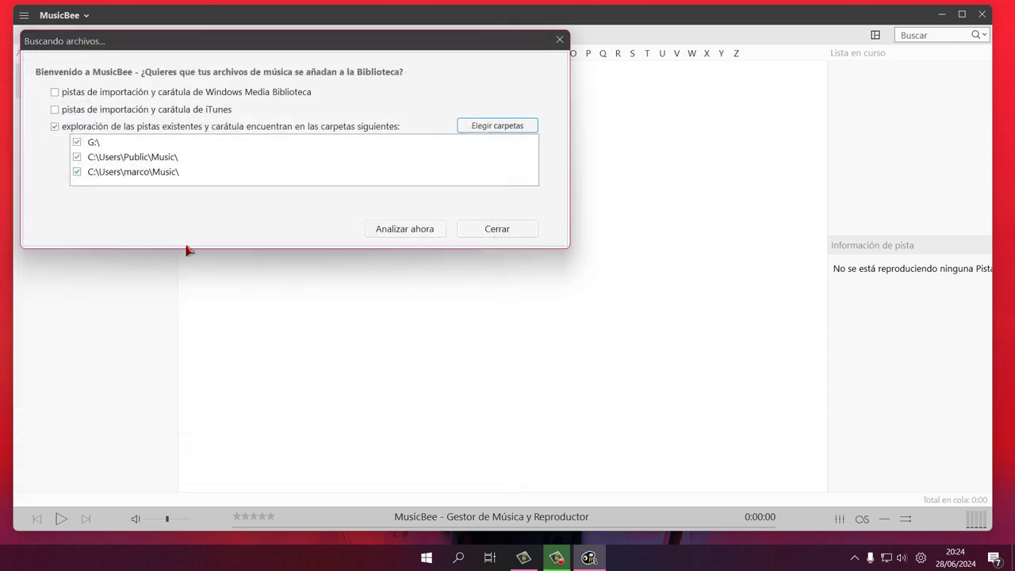
Exclude the two music folders on drive C: and scan only G:\ into the library.
click(77, 157)
click(77, 172)
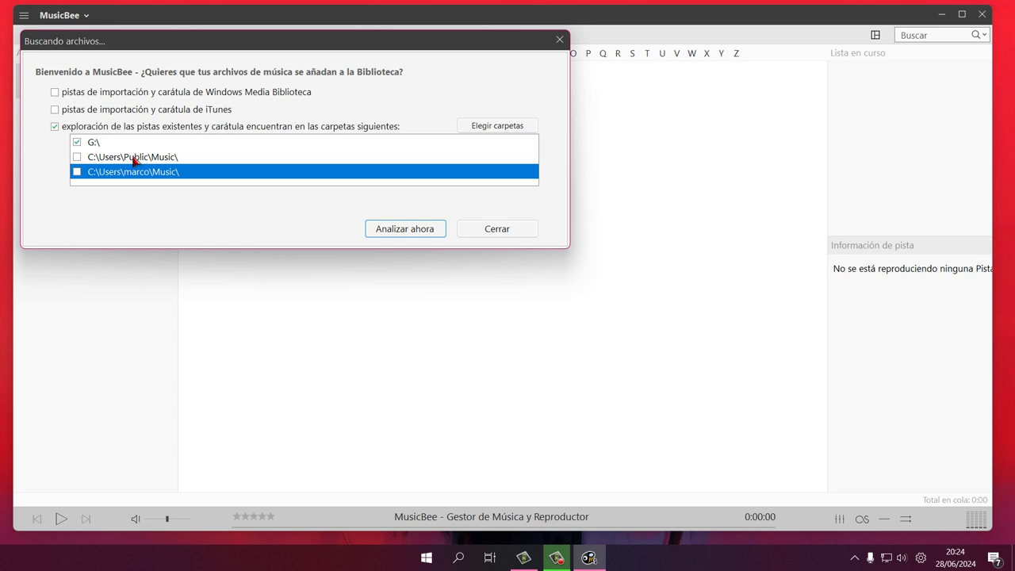
click(410, 235)
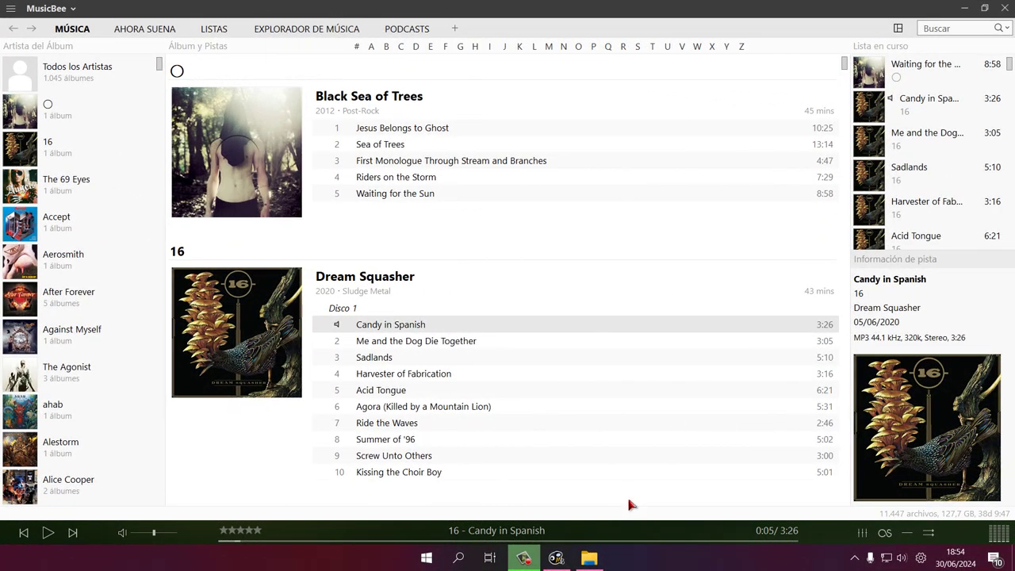
Switch to File Explorer and examine the MusicBee library folder inside Música.
click(588, 557)
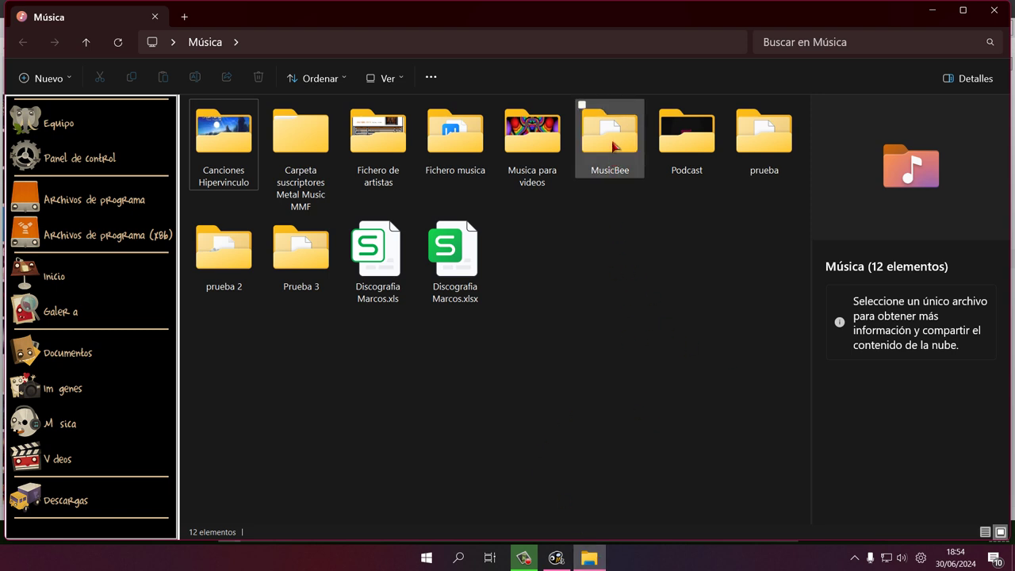
mouse_move(616, 166)
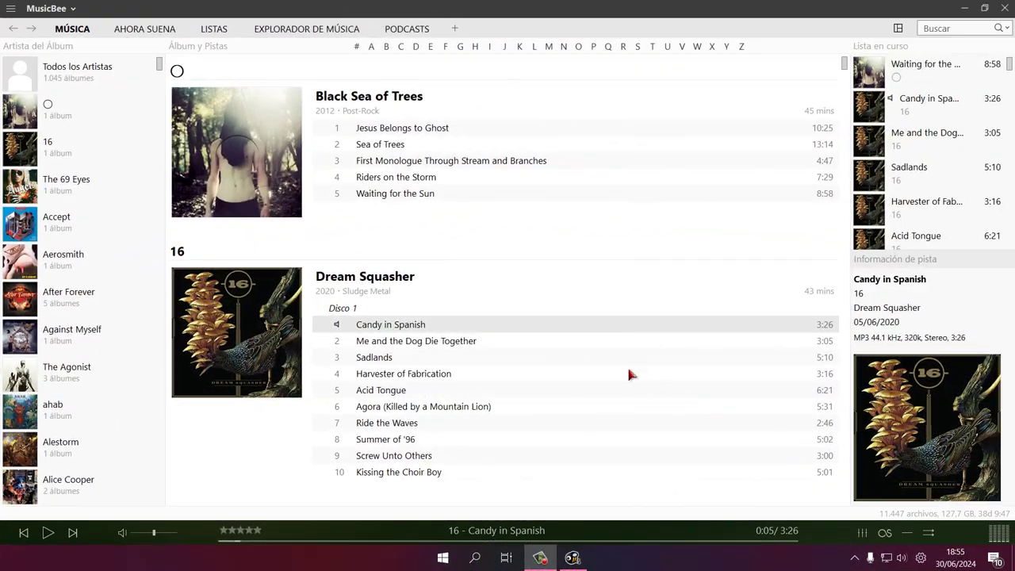
Start a new library in the default Music folder and name it Prueba 4.
click(72, 10)
mouse_move(73, 24)
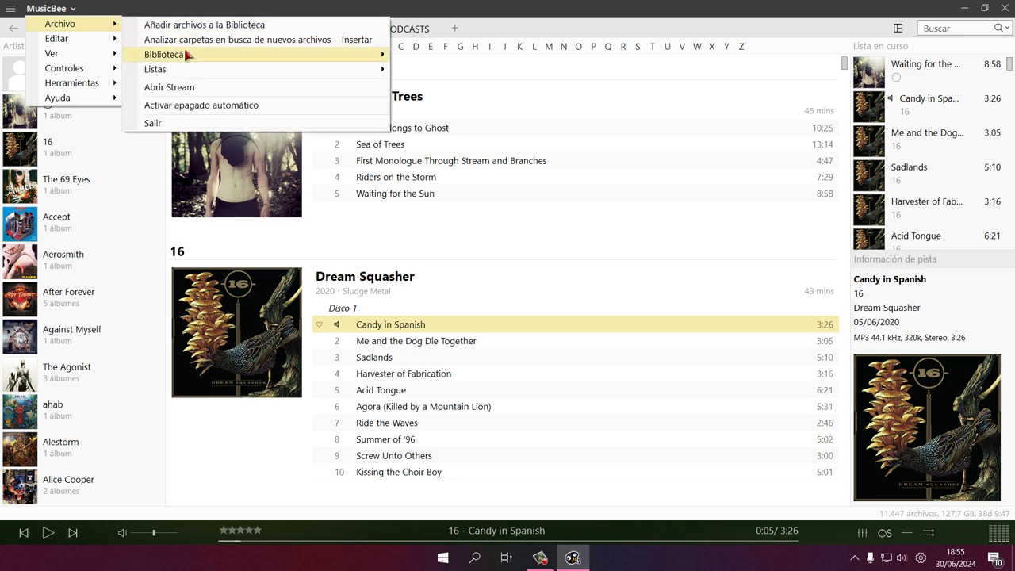
mouse_move(229, 57)
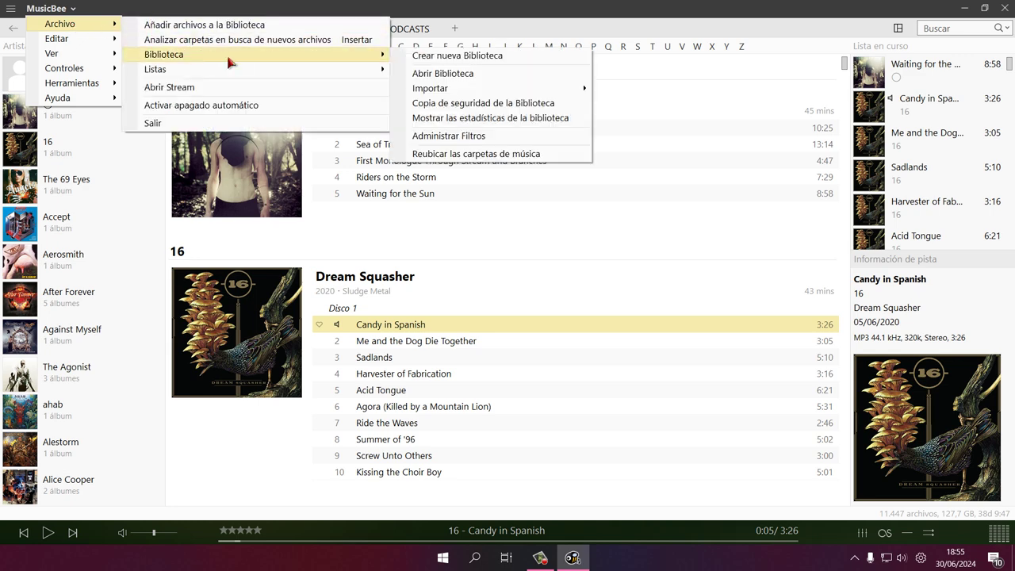
click(433, 53)
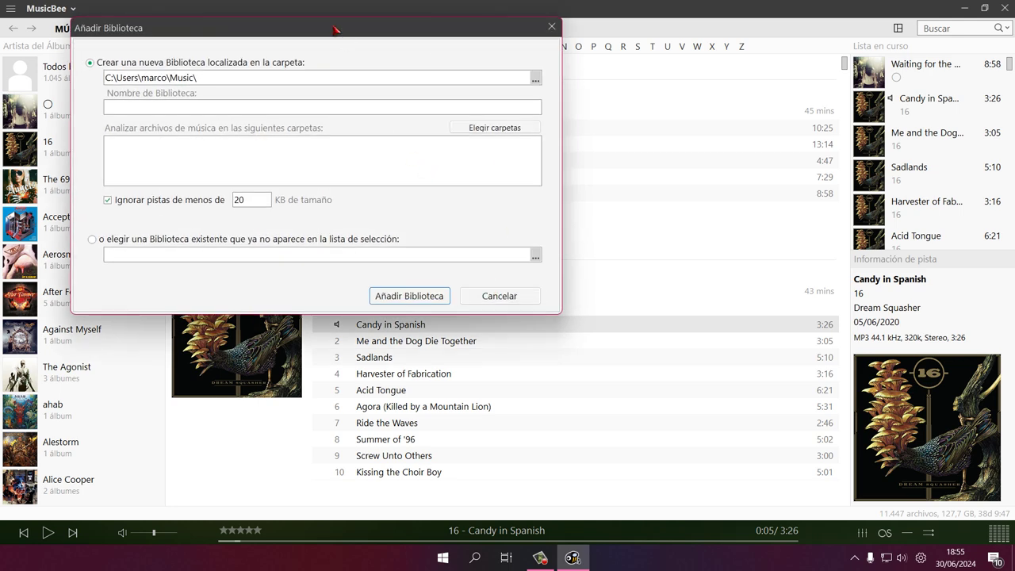
drag(335, 28, 543, 103)
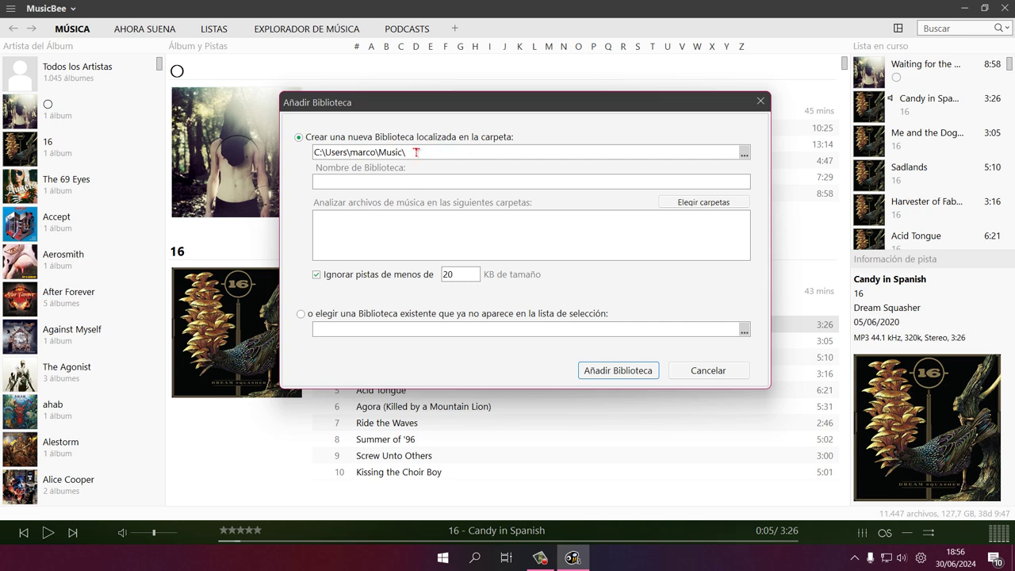
click(352, 181)
text(Prueba 4)
Set Aspera- Ripples, At Vance- No Escape and Alice Cooper- The Last Temptation from G:\Music as the scan folders and add the library.
click(691, 204)
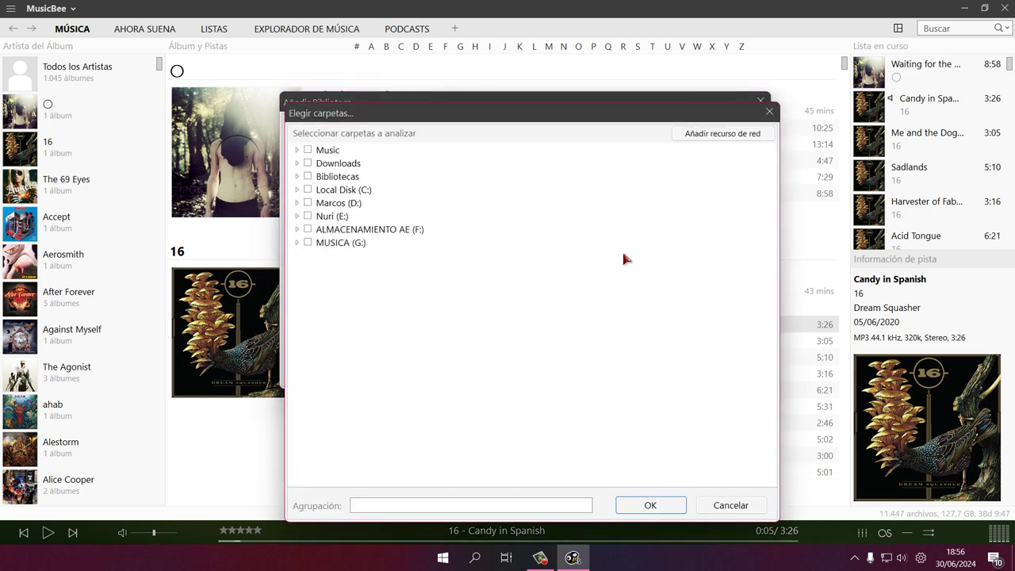
click(297, 243)
click(309, 255)
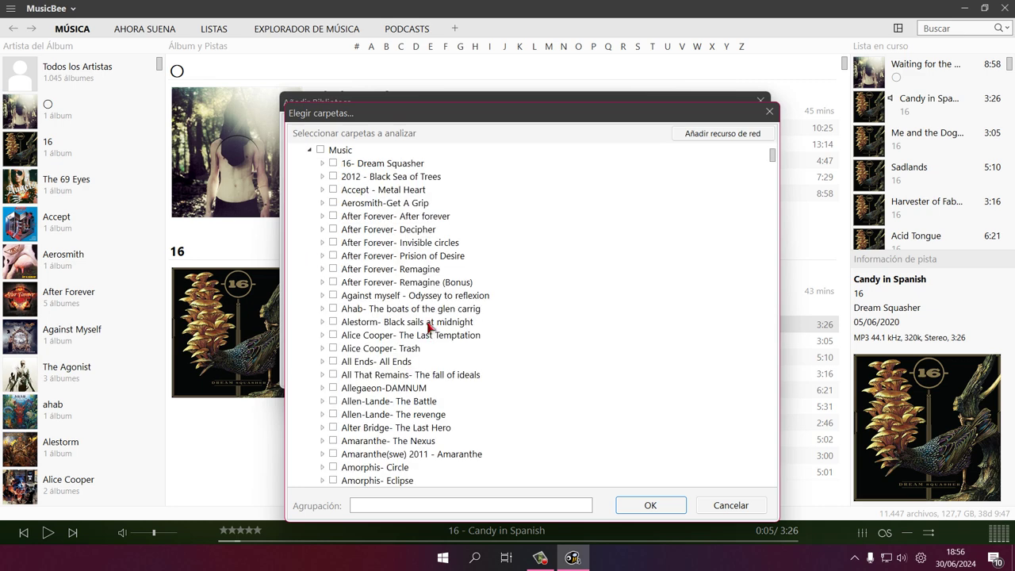
scroll(428, 325, down, 15)
scroll(479, 305, down, 1)
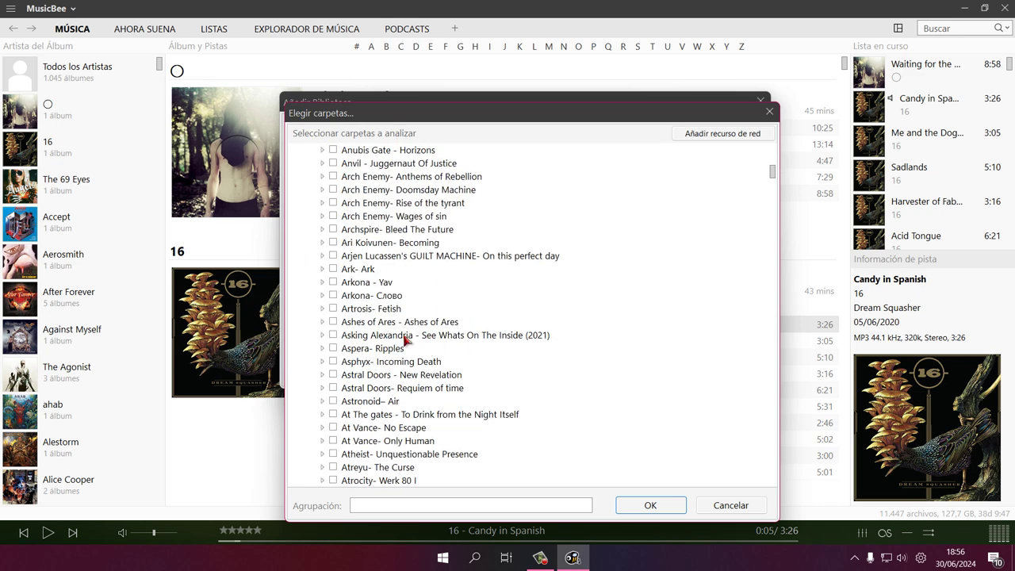
click(334, 349)
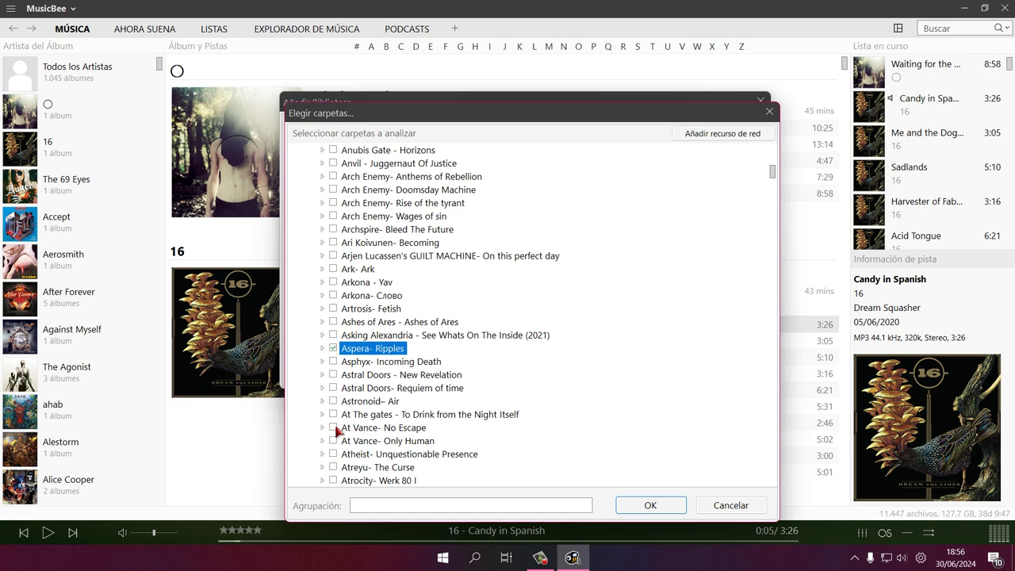
click(334, 429)
scroll(349, 404, up, 15)
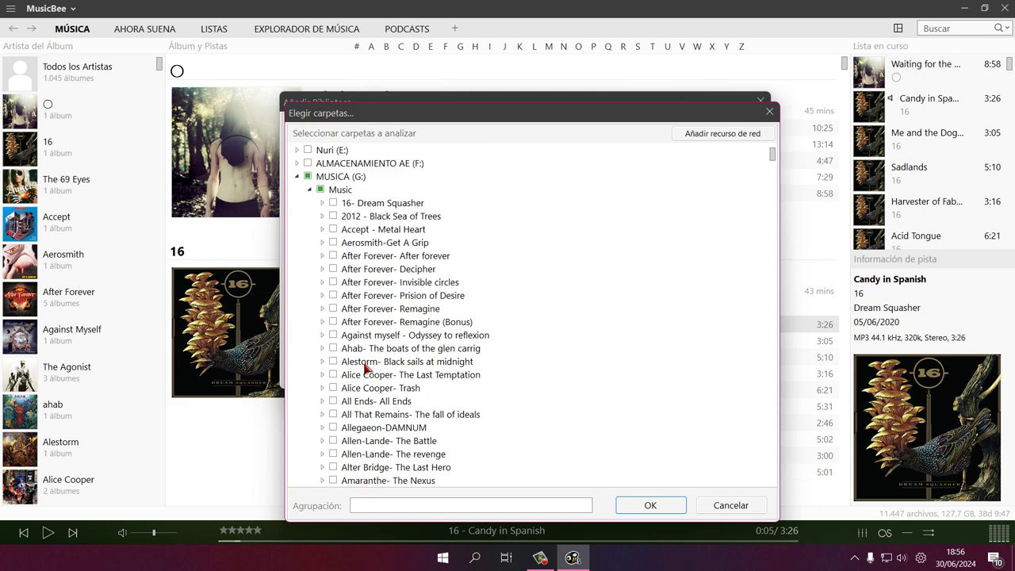
click(333, 374)
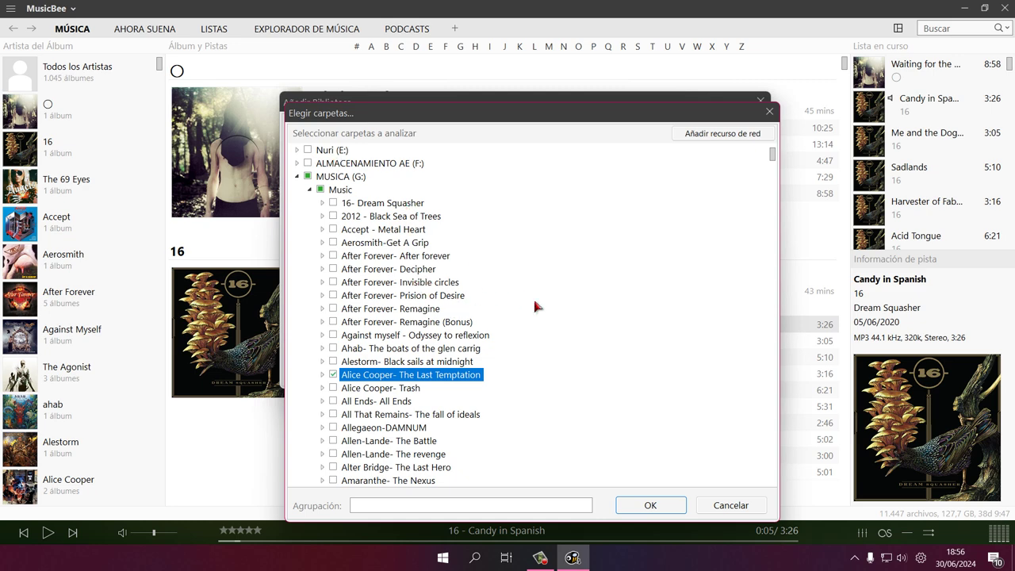
scroll(535, 301, down, 4)
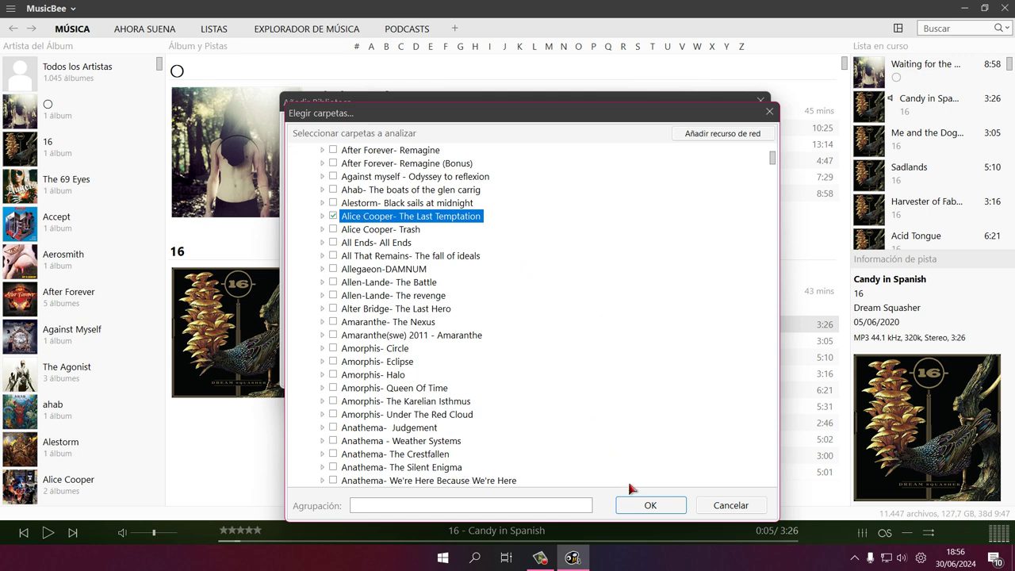
click(652, 505)
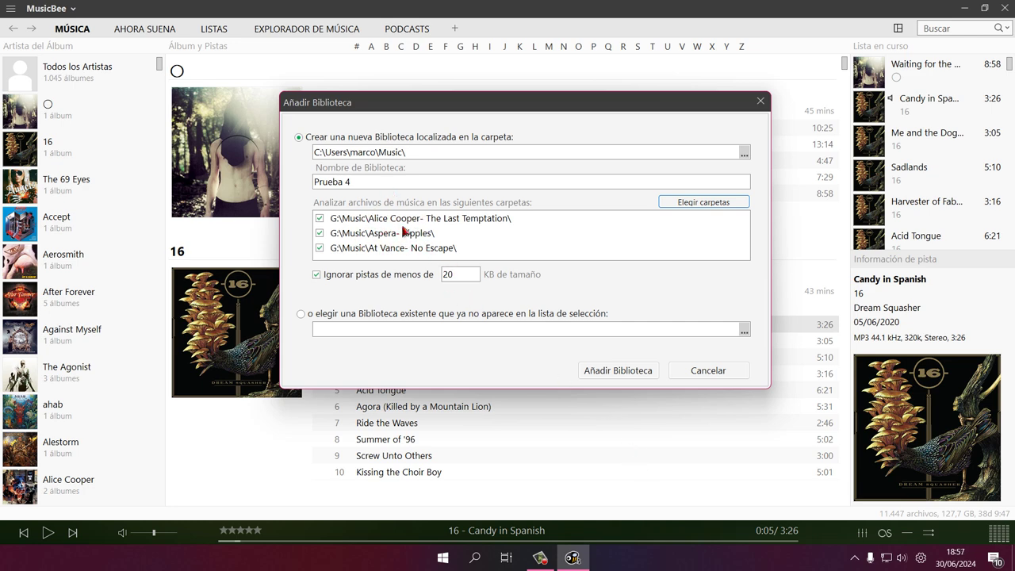
click(631, 372)
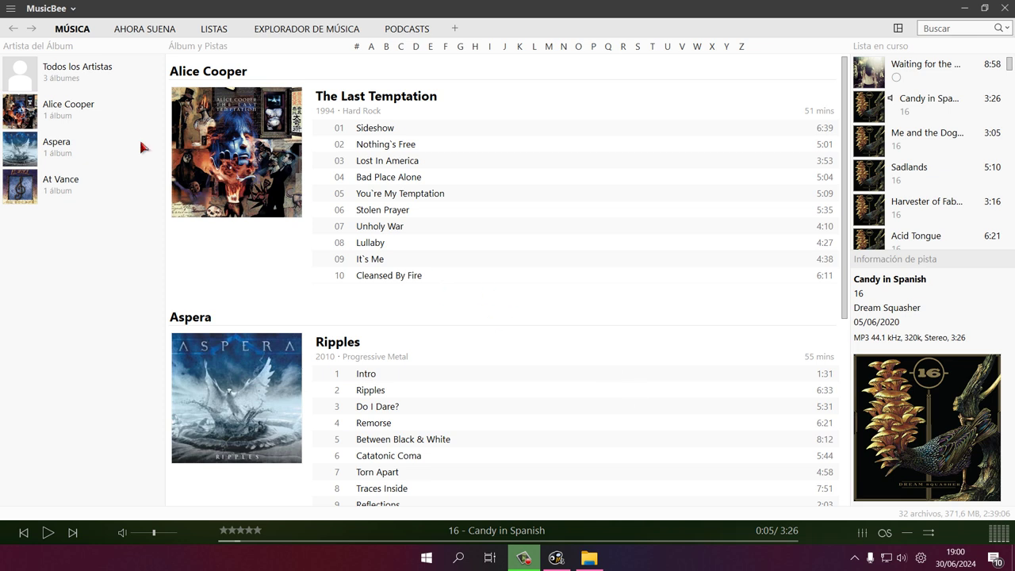
Switch from the Prueba 4 library to the existing MusicBee library.
click(73, 9)
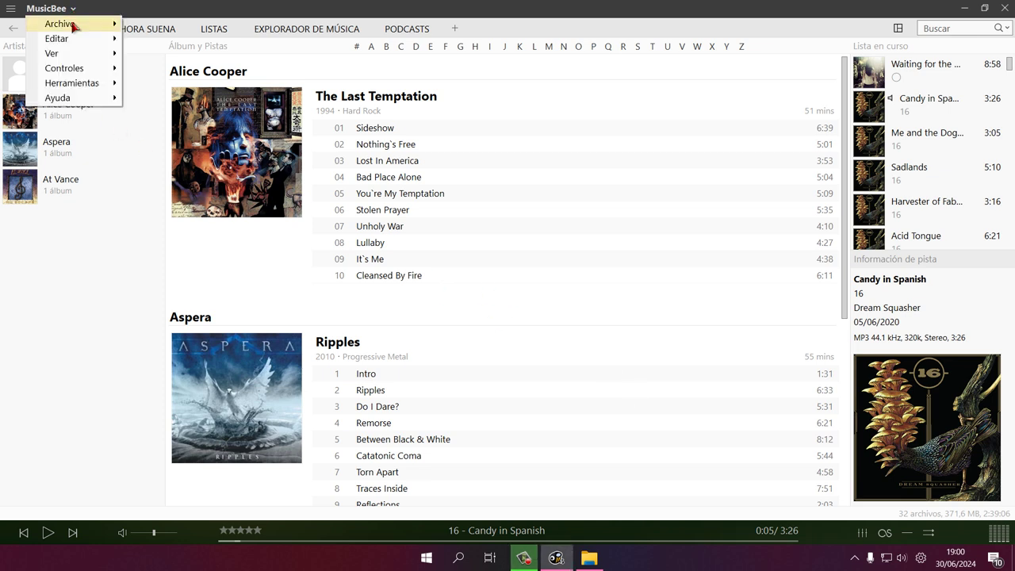
mouse_move(74, 26)
mouse_move(370, 62)
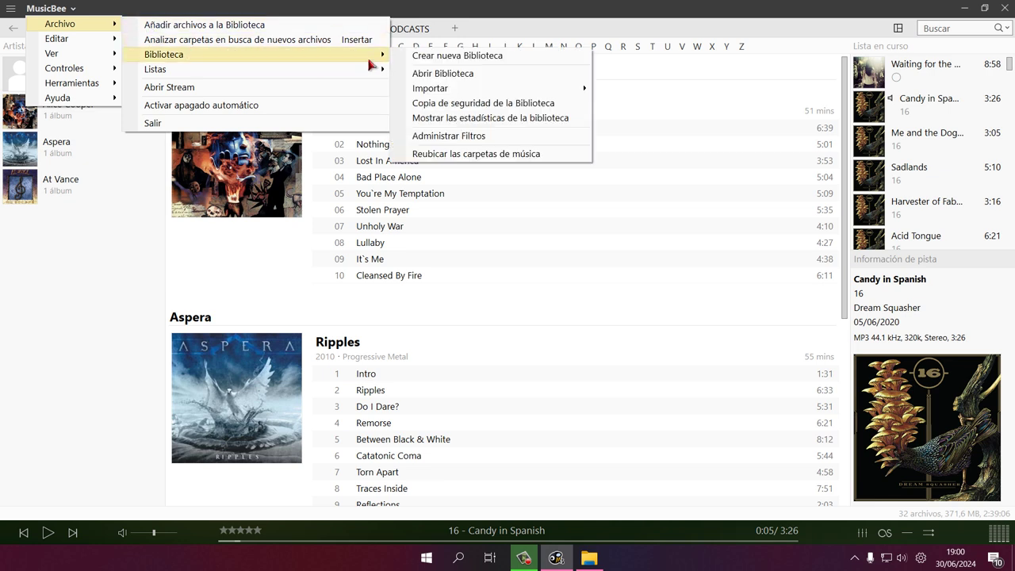
mouse_move(499, 73)
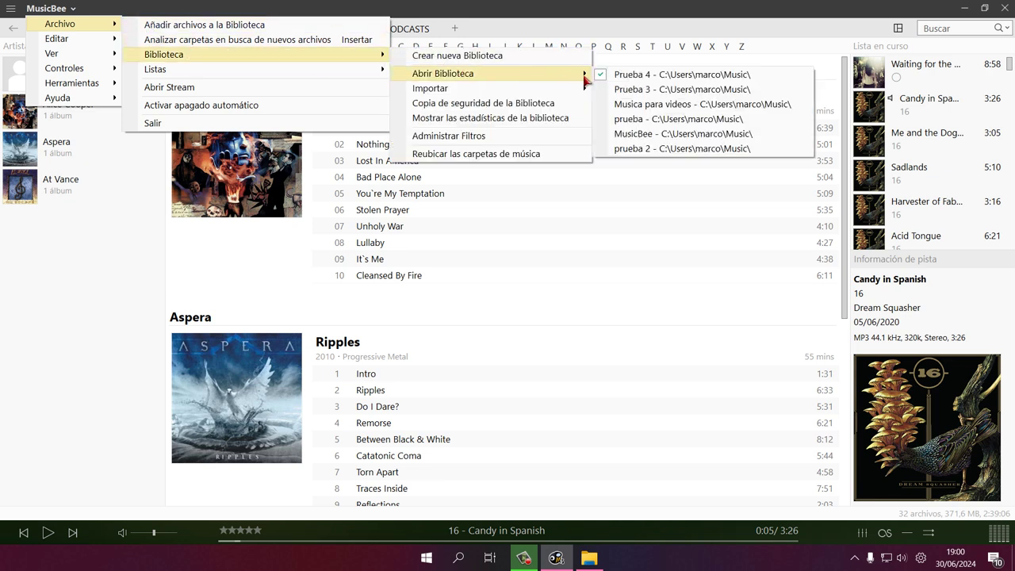
click(656, 136)
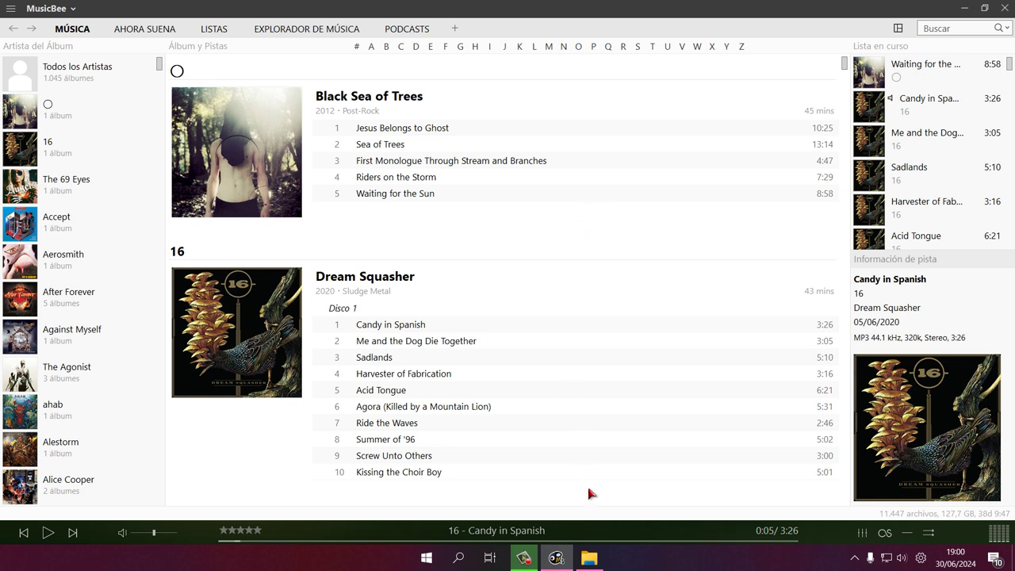
Switch to File Explorer to examine the album folders in Música on the MUSICA (G:) drive, and return to MusicBee.
click(589, 558)
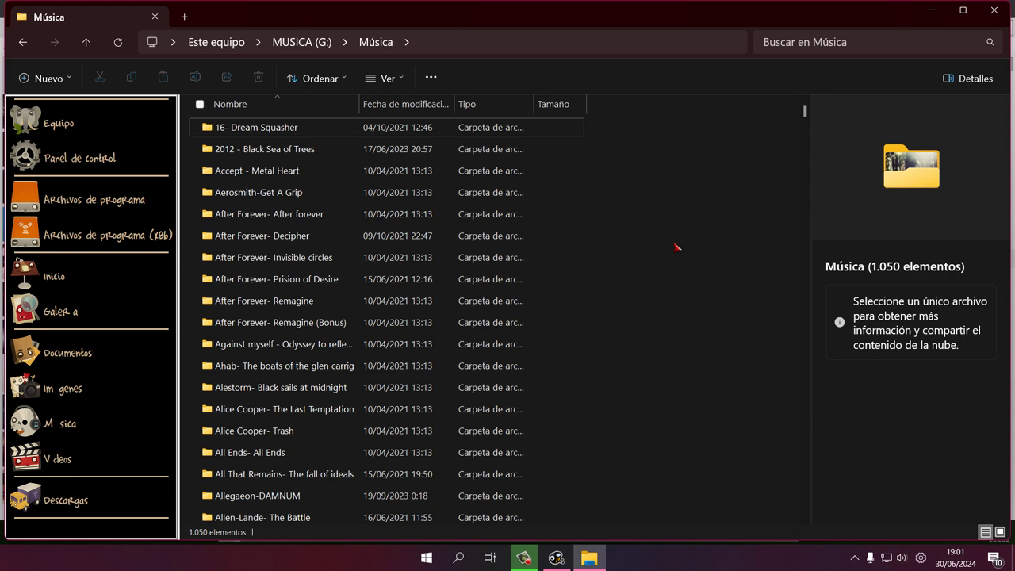
click(929, 11)
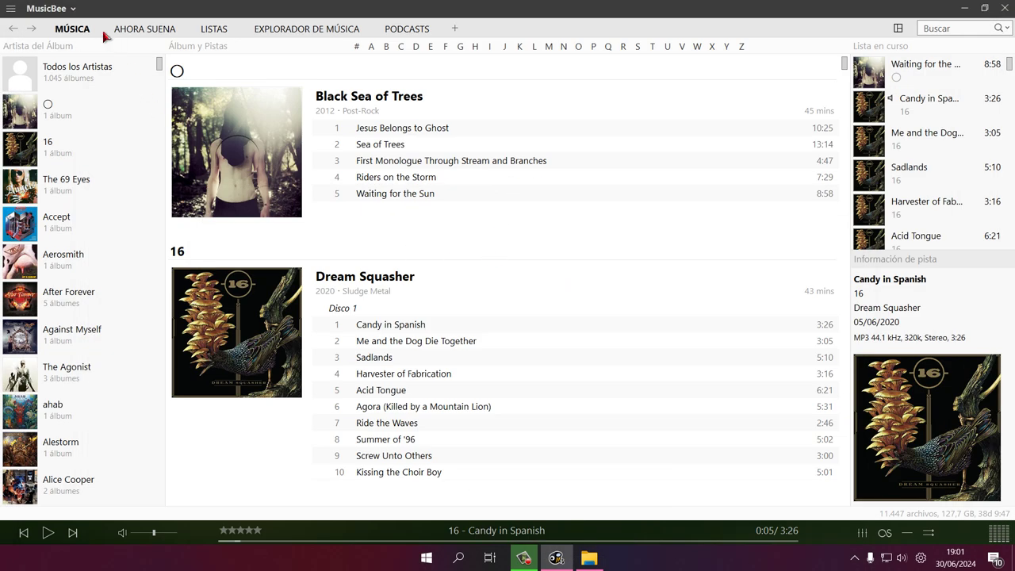
Scan the G:\ folder for new audio files, adding them directly to the library.
click(76, 10)
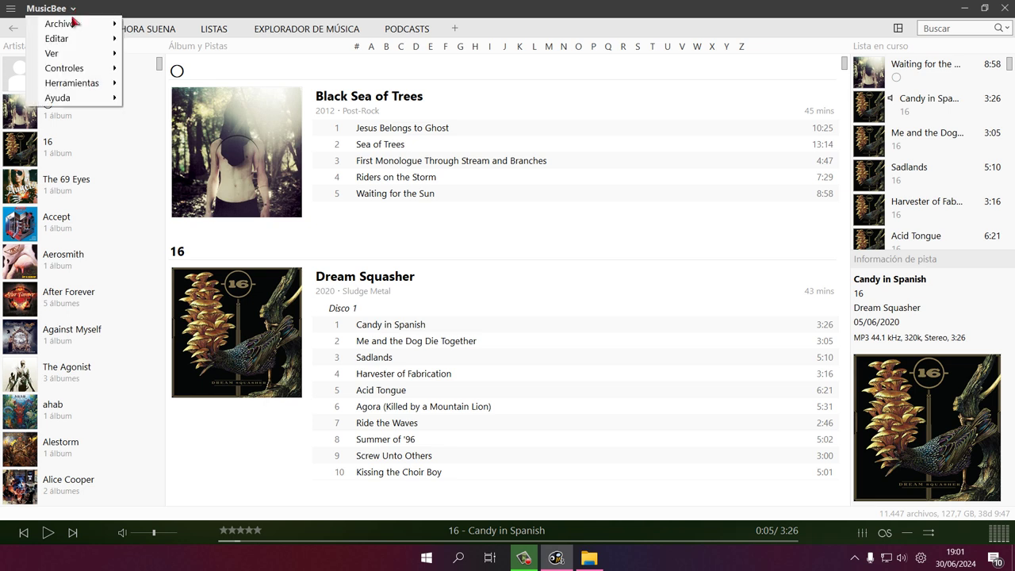
mouse_move(77, 25)
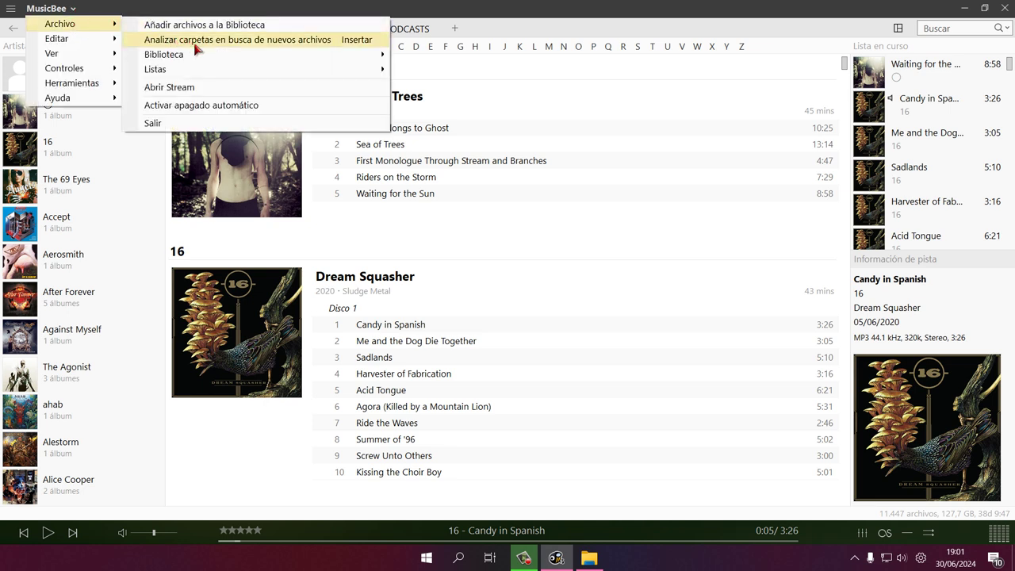
click(242, 41)
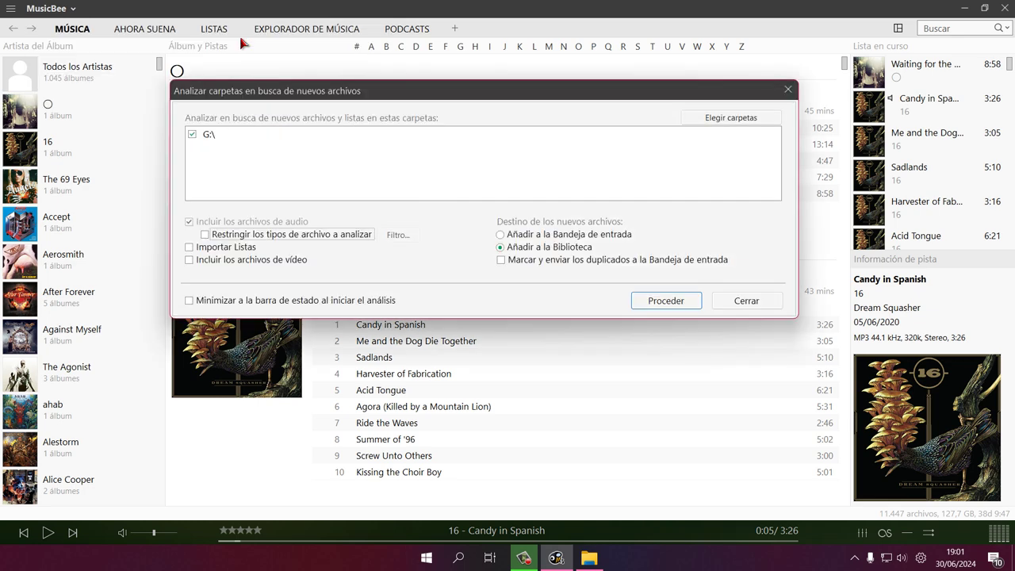
drag(516, 90, 562, 142)
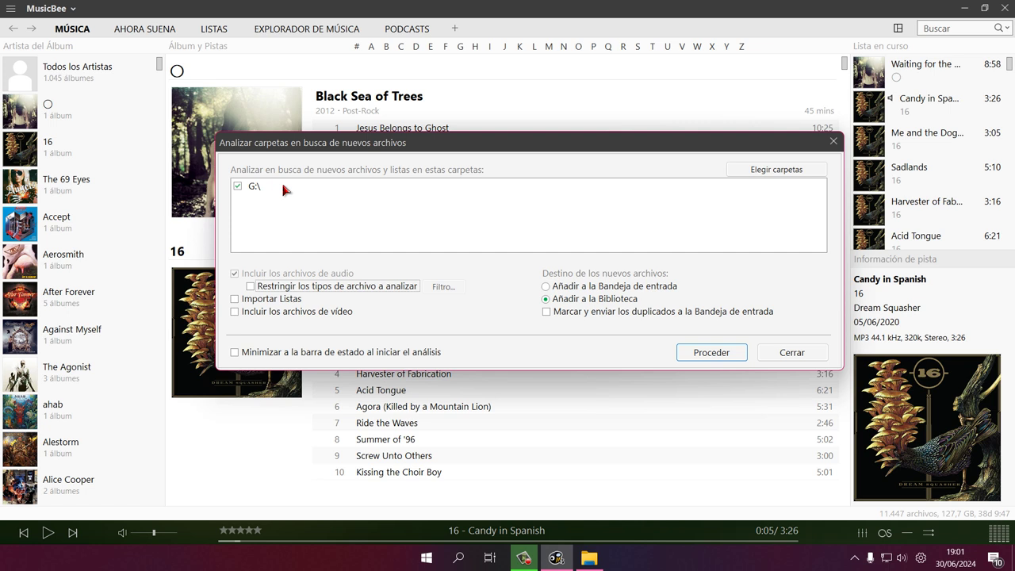
click(709, 354)
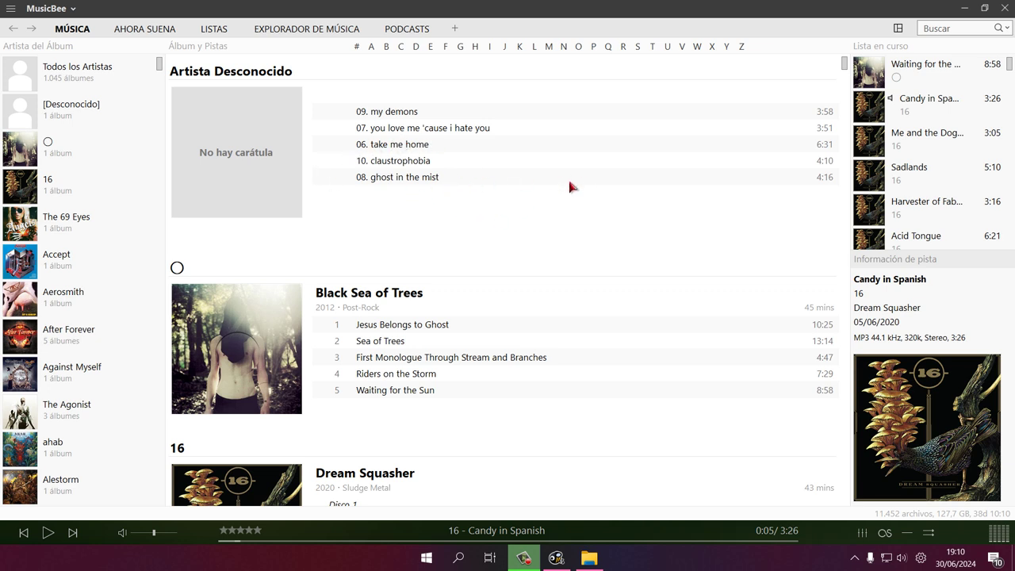
Remove the unknown artist's album without cover art from the library only, keeping its files on the PC.
right_click(223, 141)
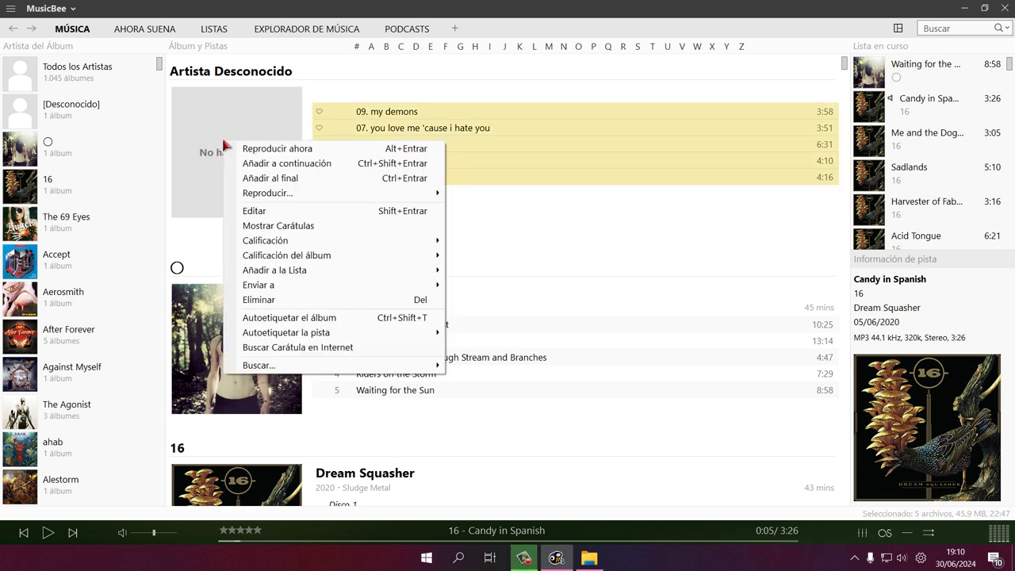
click(293, 299)
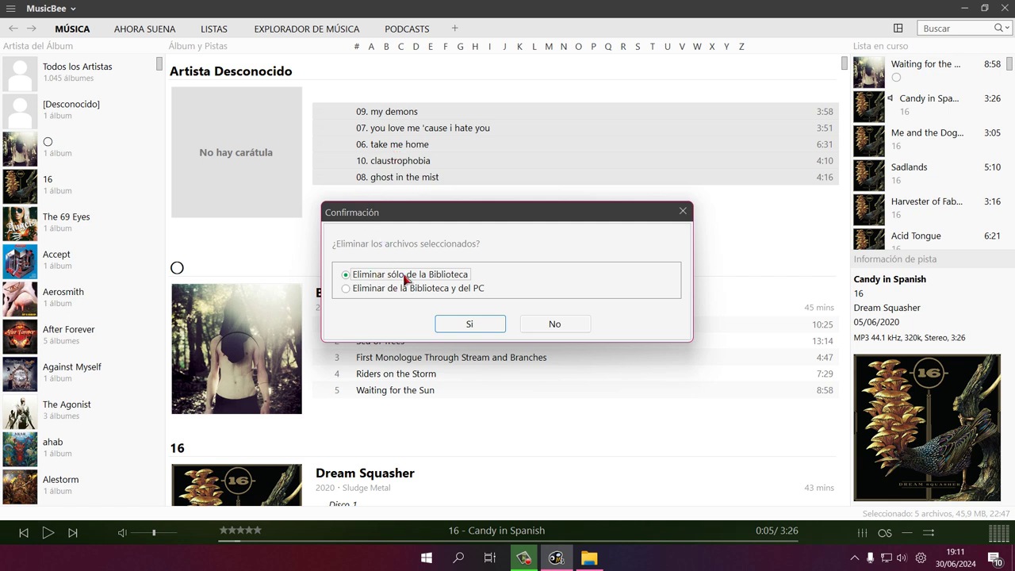
click(470, 325)
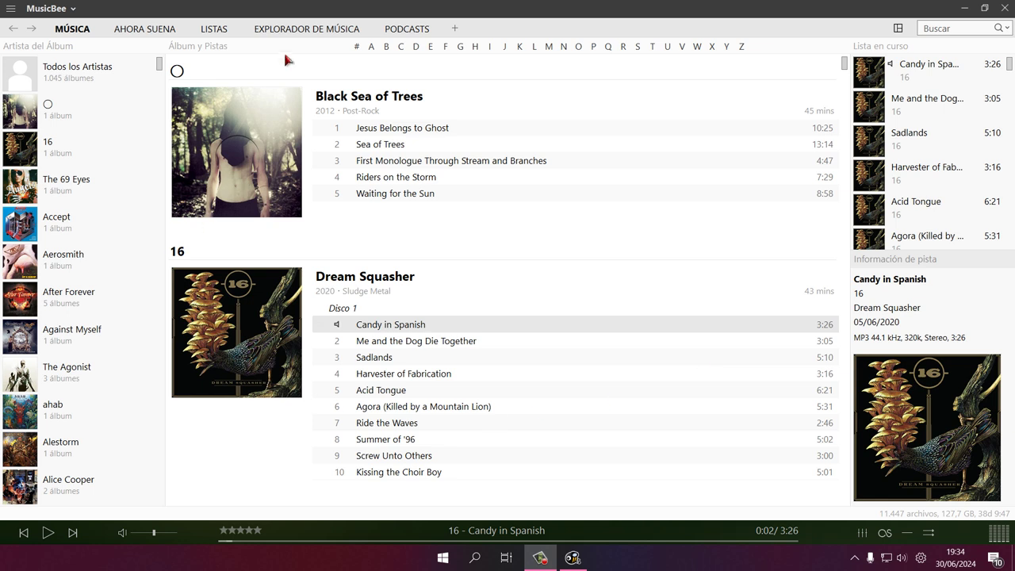
Change the main panel to the Álbumes view and collapse the Dream Squasher track list.
click(234, 48)
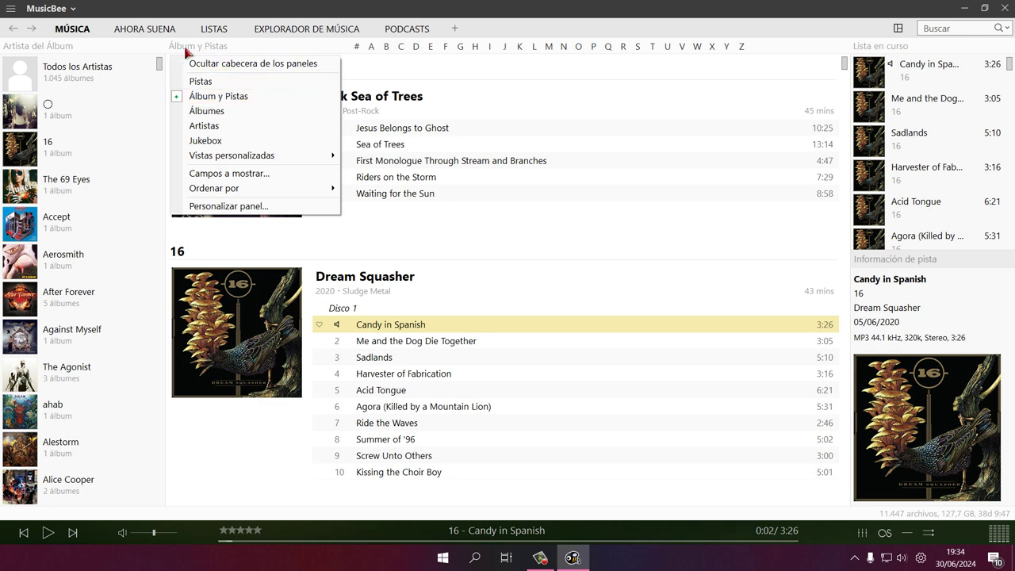
click(207, 111)
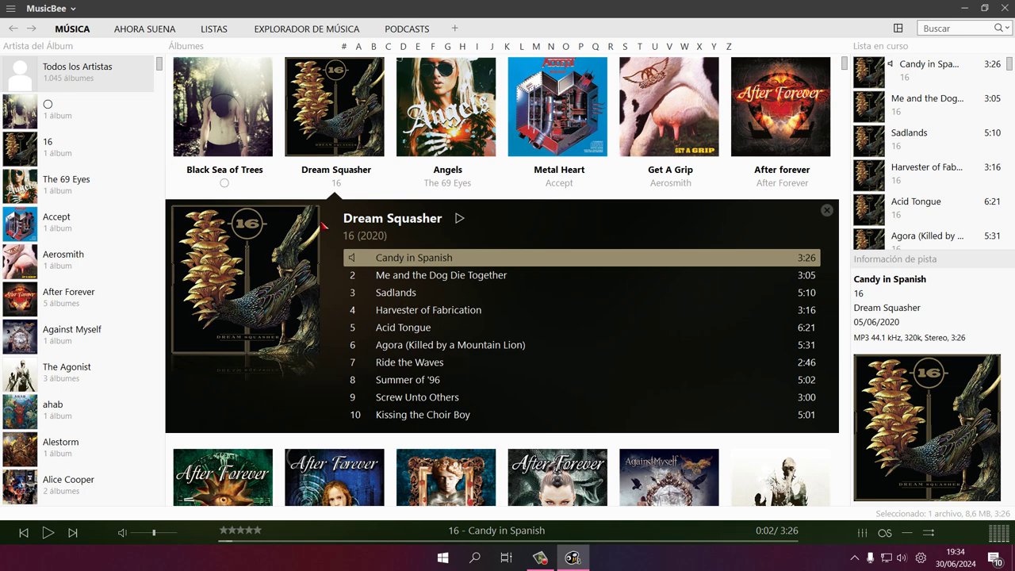
click(346, 123)
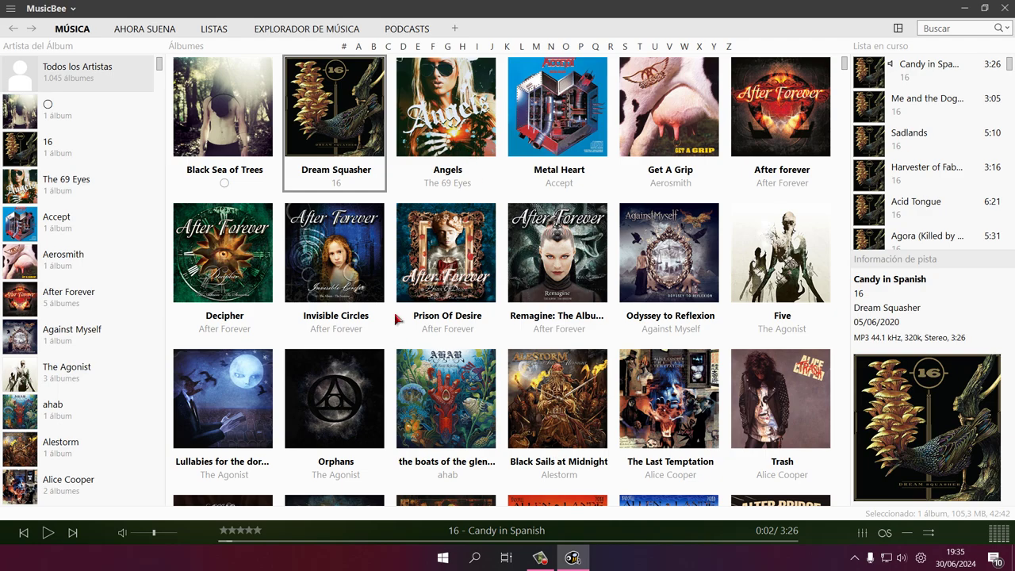
Browse the album covers and expand Dream Squasher to view its track list.
scroll(397, 318, down, 6)
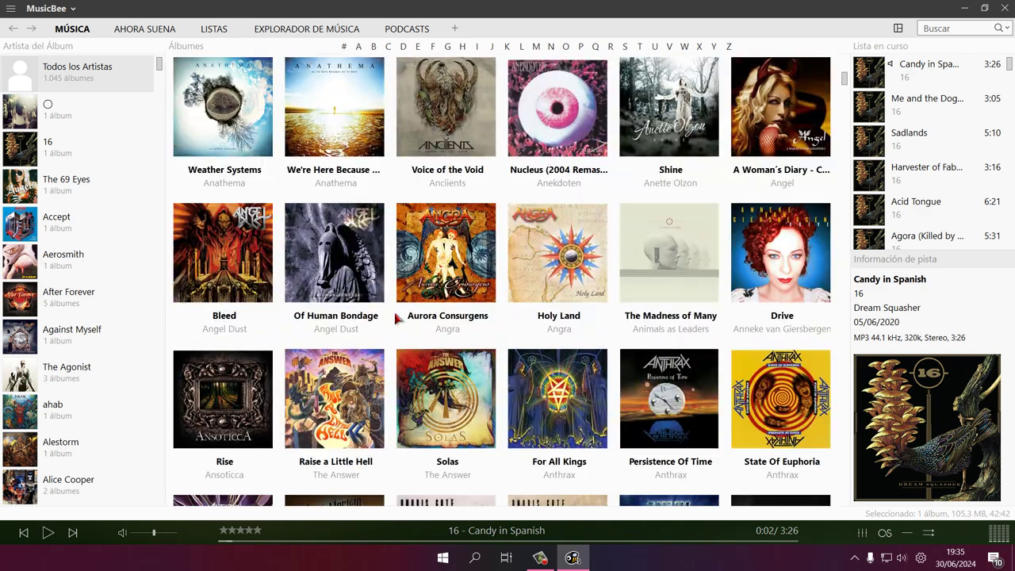
scroll(396, 318, up, 6)
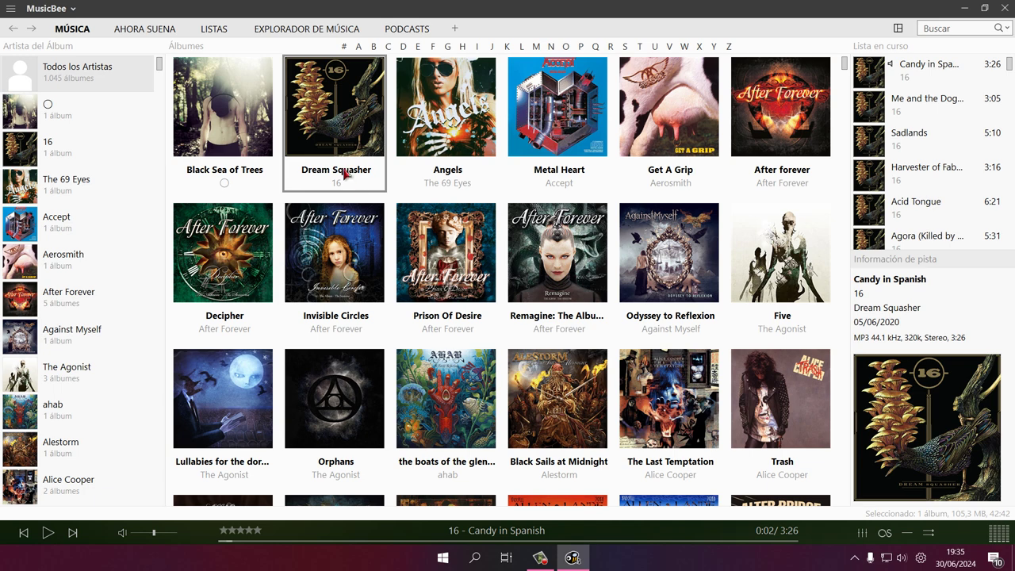
click(335, 107)
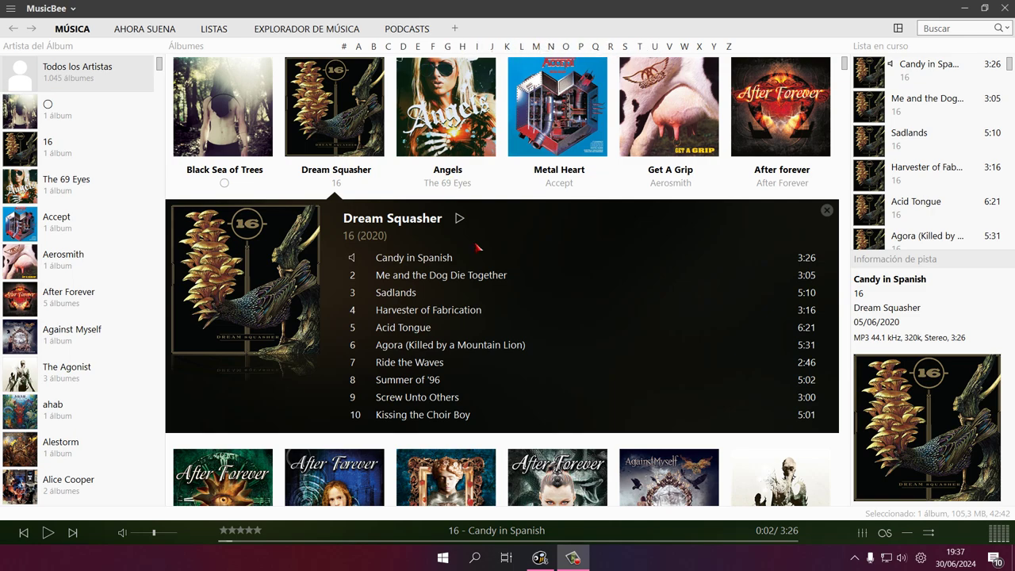
scroll(476, 249, down, 1)
scroll(473, 239, up, 1)
Jump to the artists under M, look through their albums, and return to the start of the collection.
click(536, 47)
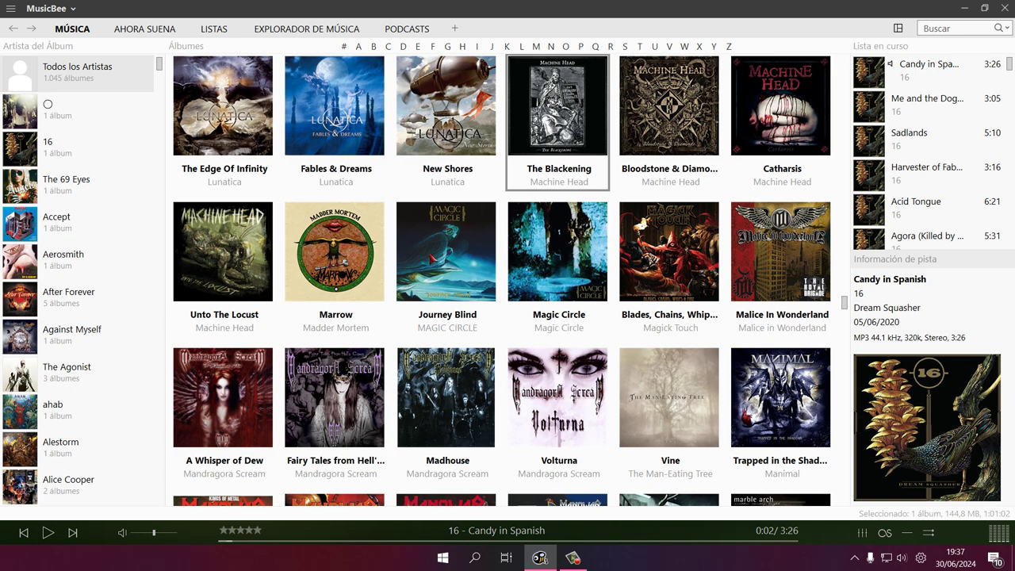
scroll(349, 178, down, 3)
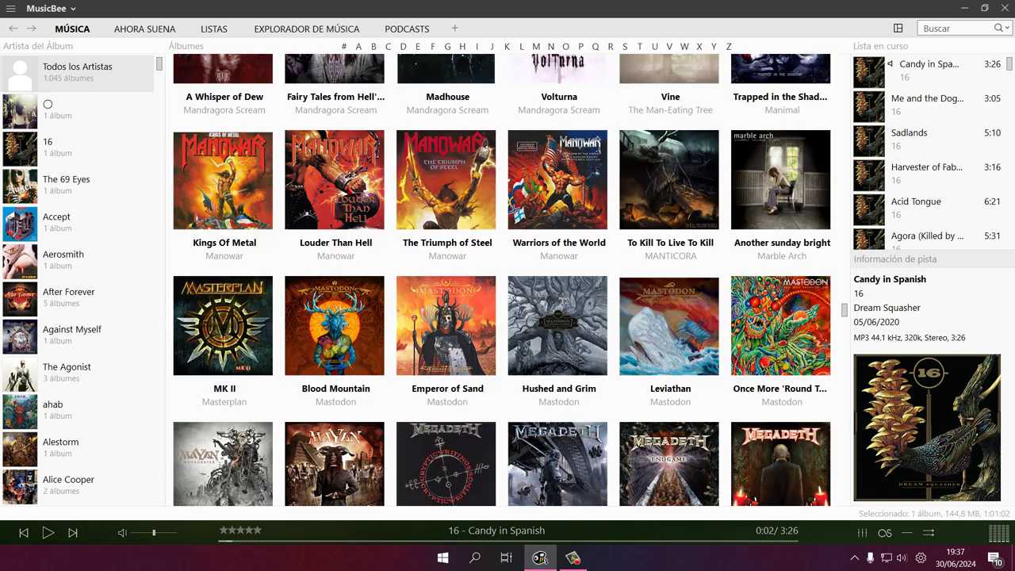
scroll(349, 190, down, 2)
scroll(350, 194, up, 2)
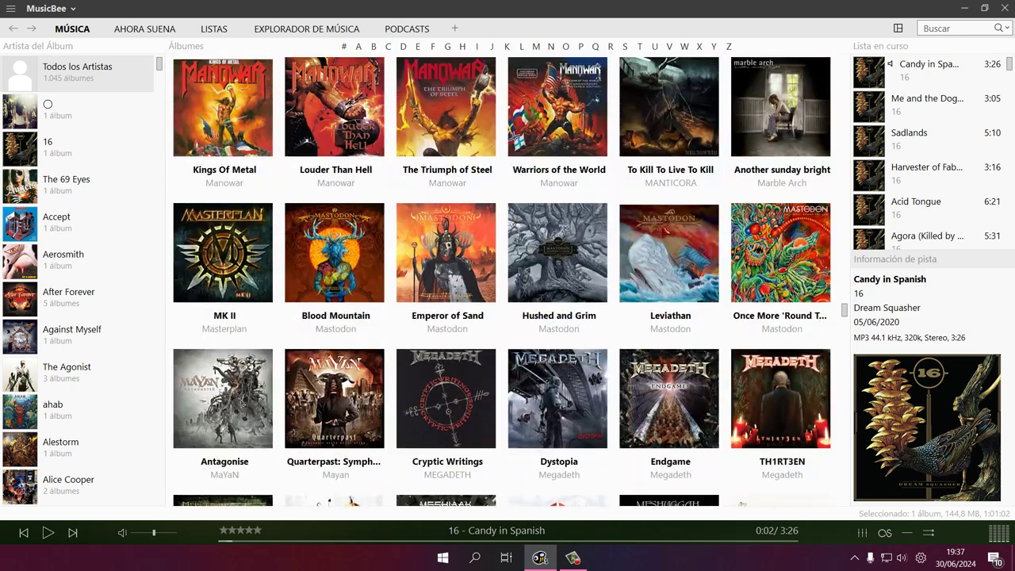
click(344, 47)
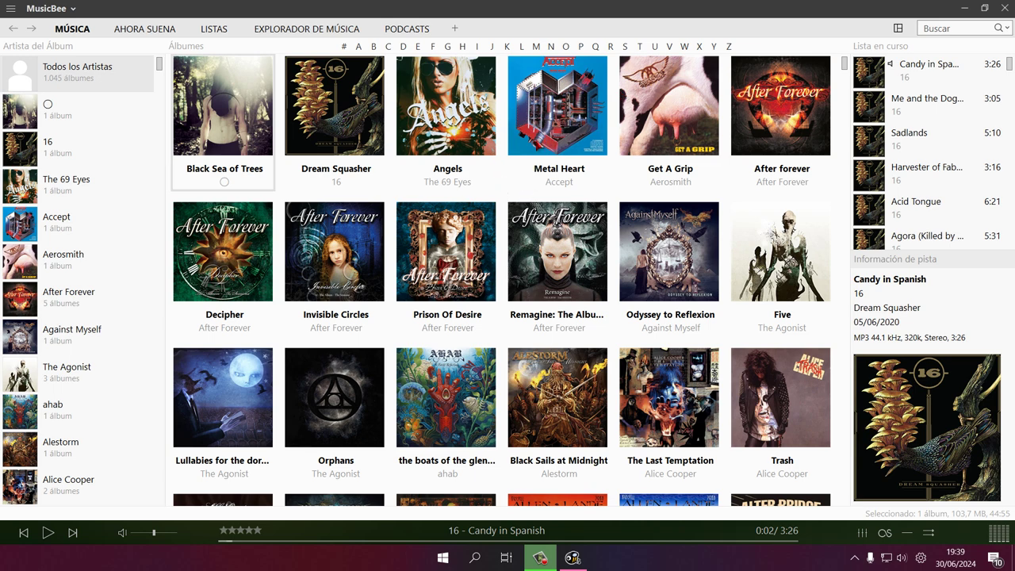
Search the internet for Metal Heart's cover and save it as a linked image using the original image file.
right_click(544, 117)
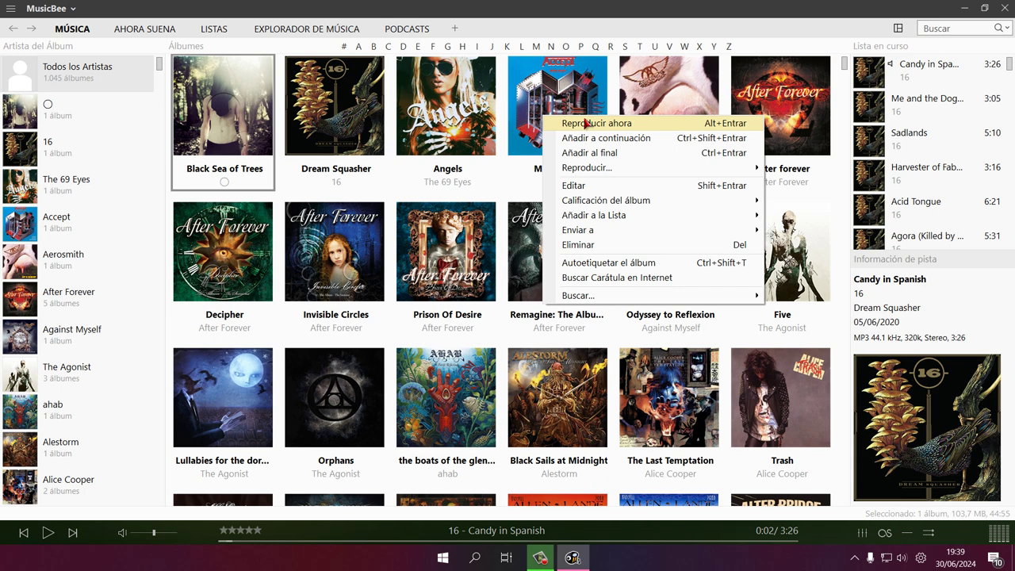
click(598, 278)
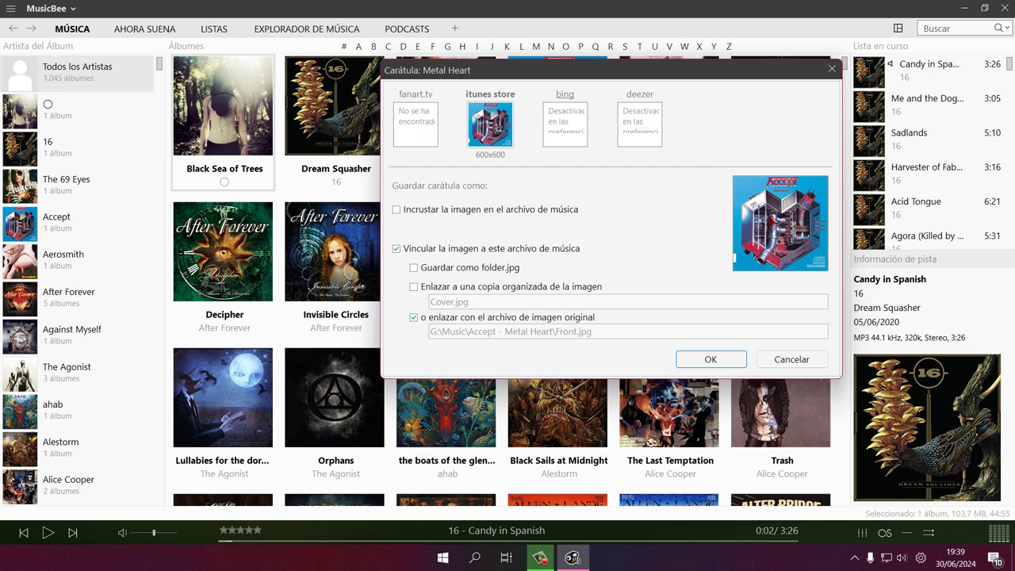
click(710, 359)
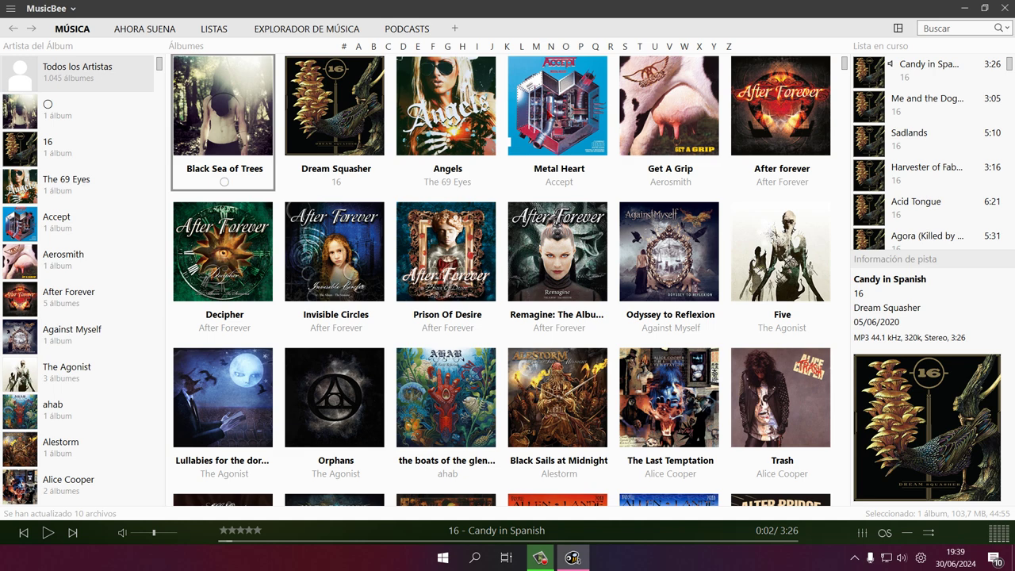
Open the Metal Heart album for tag editing, review its tags, and save without altering any field.
right_click(547, 112)
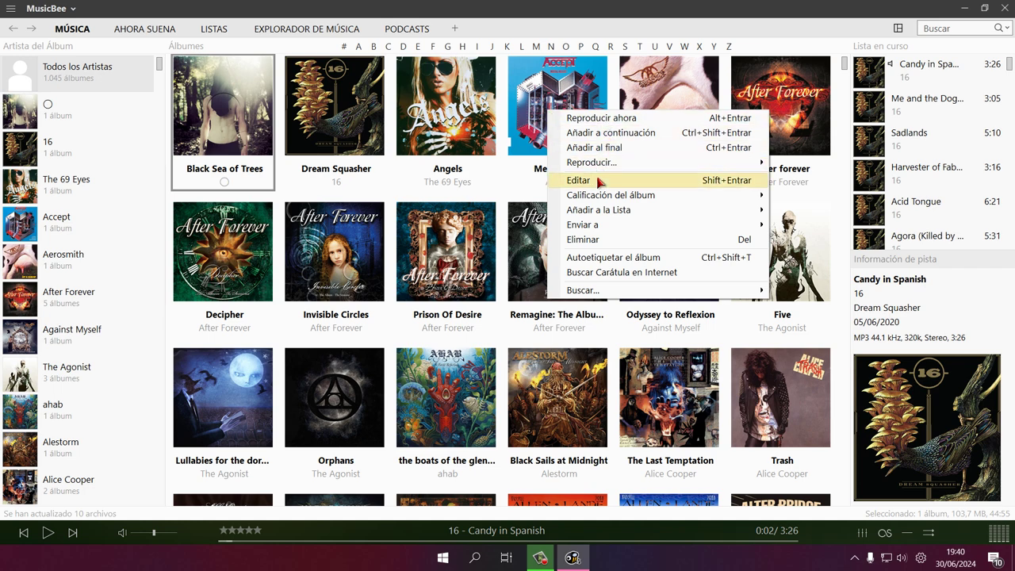
click(599, 181)
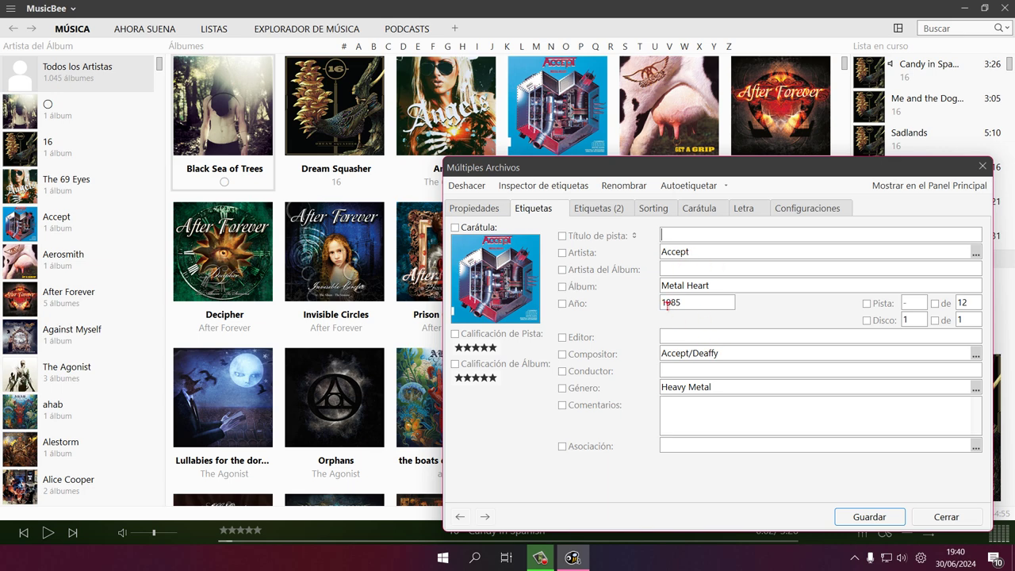
click(869, 516)
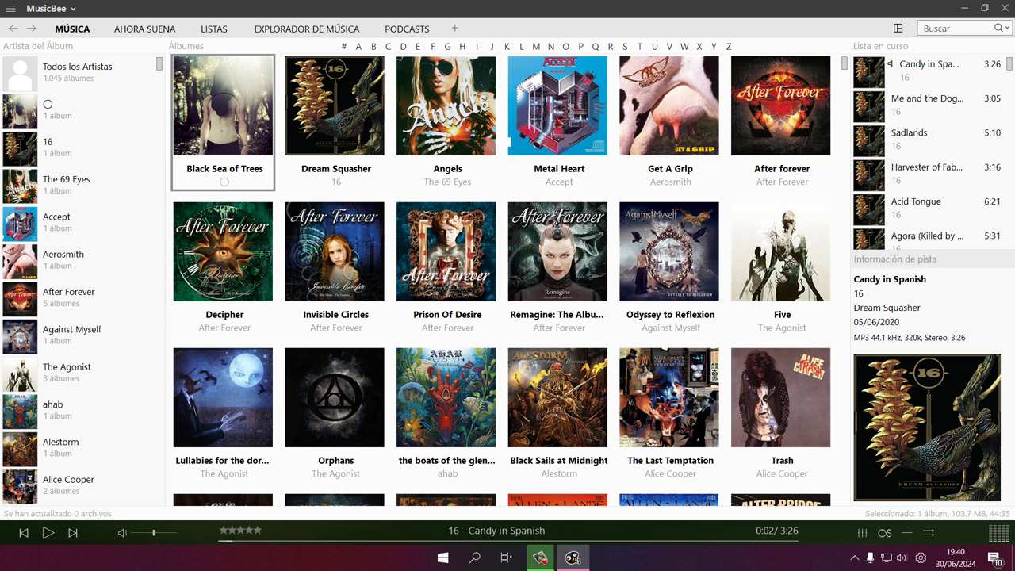
Check which providers the internet cover search offers for Metal Heart, and cancel the search.
right_click(557, 113)
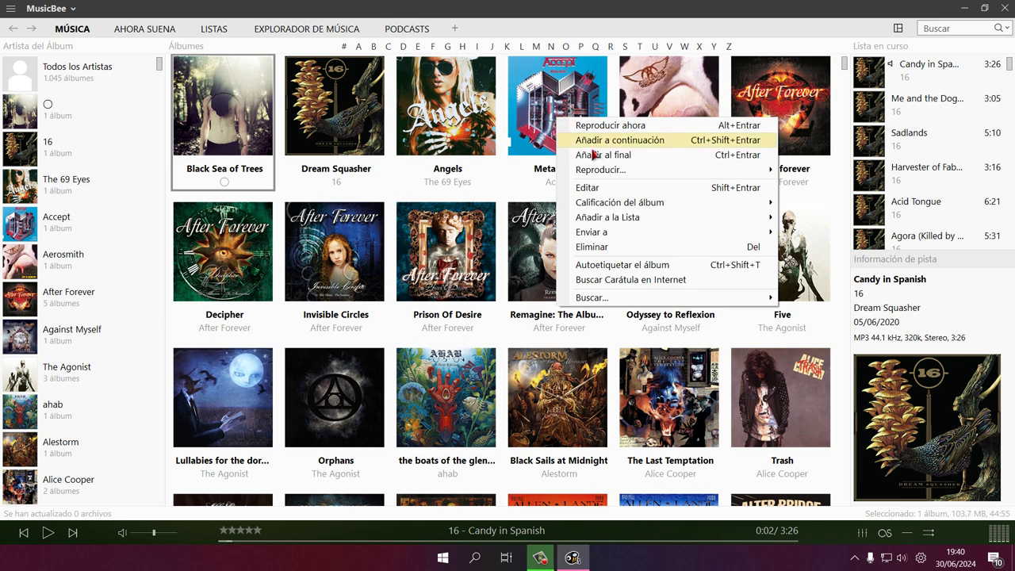
click(620, 282)
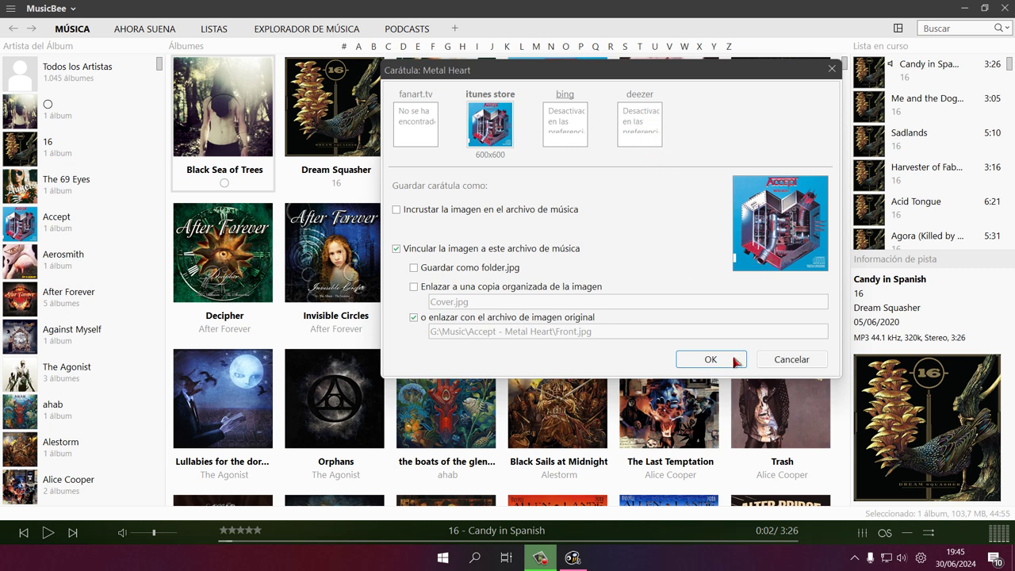
click(794, 365)
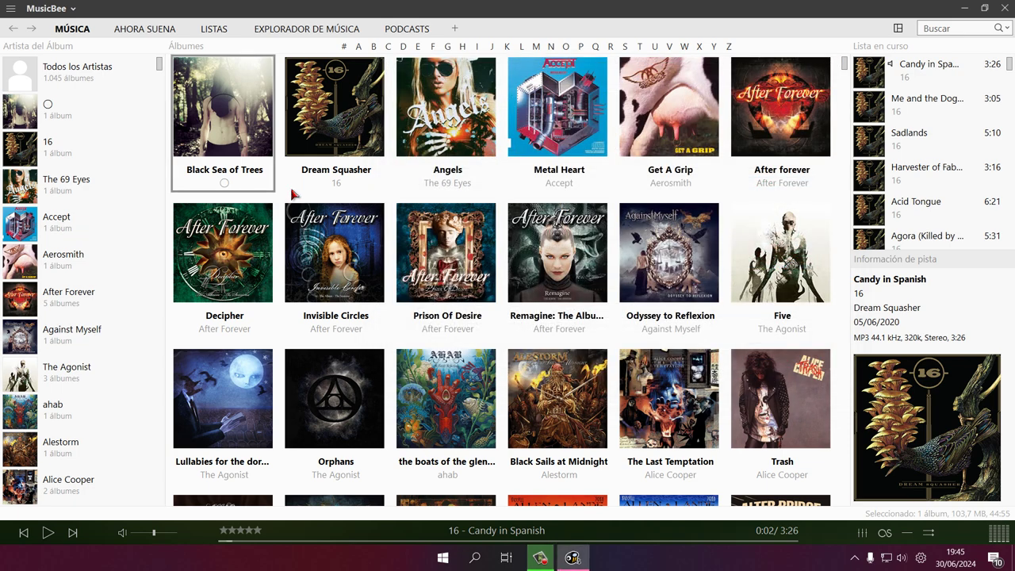
Enable deezer.com and bing as additional cover art providers in the Etiquetas (2) preferences and apply the change.
click(70, 8)
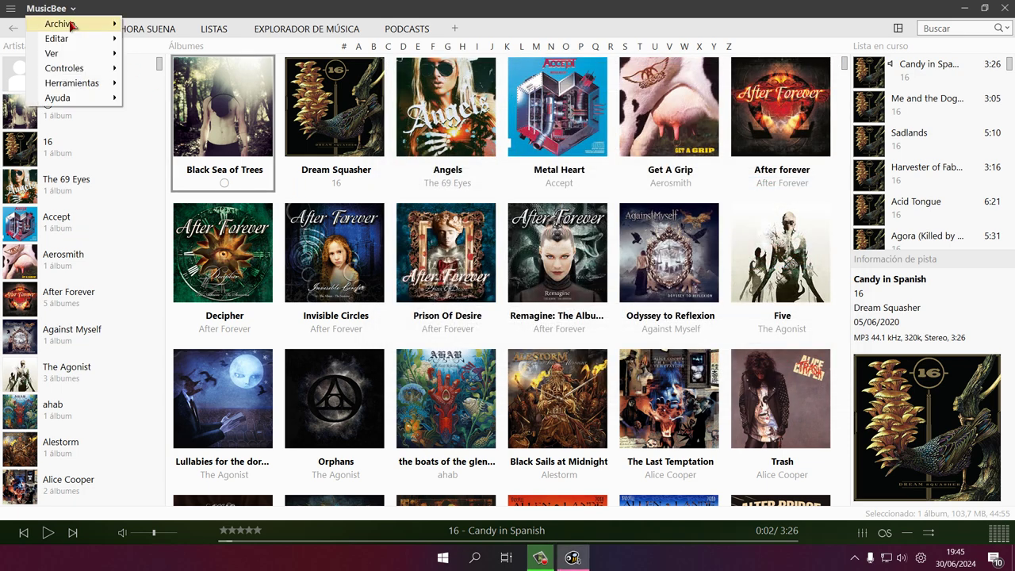
mouse_move(72, 26)
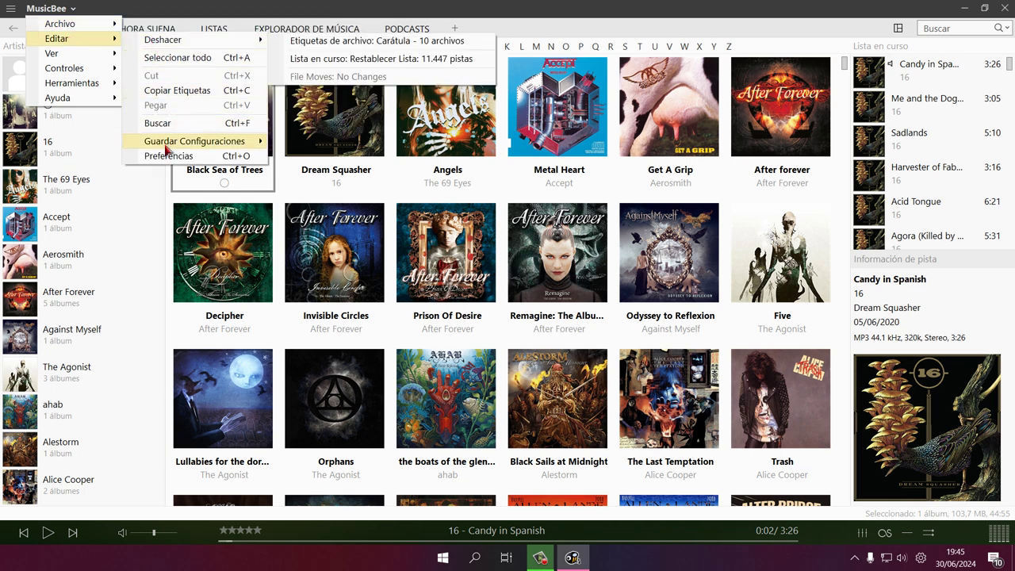
click(170, 155)
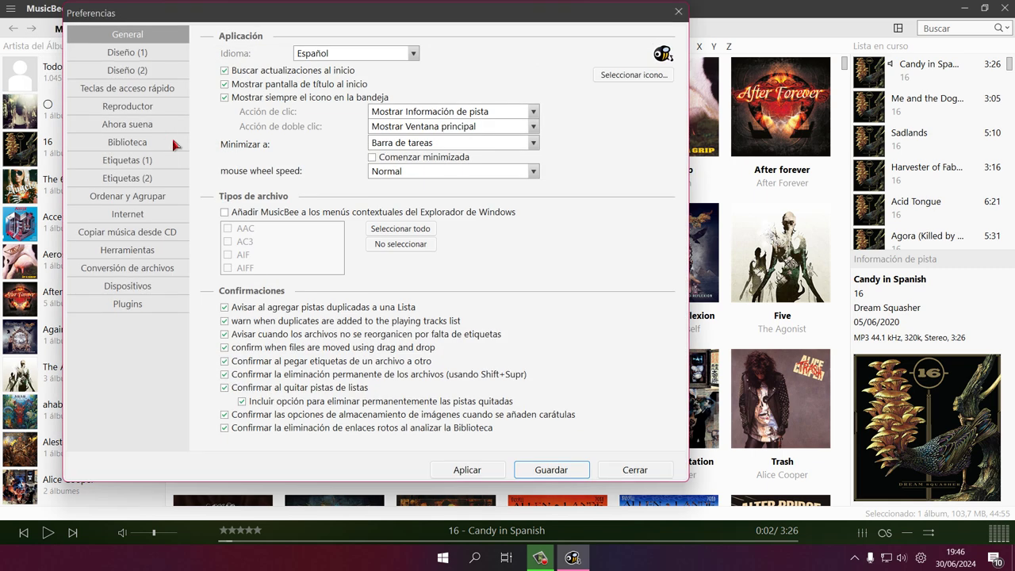
click(123, 178)
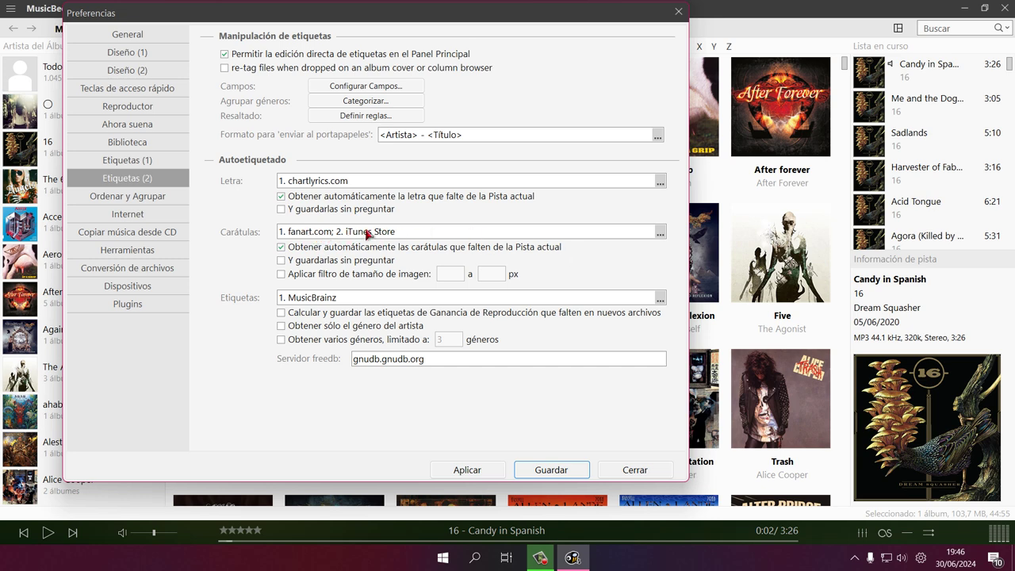
click(659, 232)
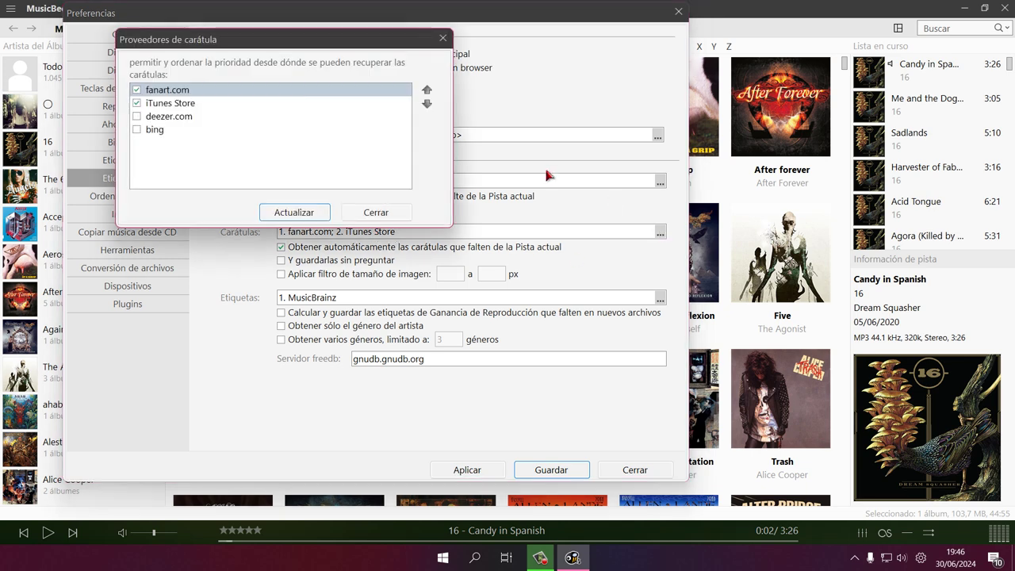
click(138, 117)
click(138, 130)
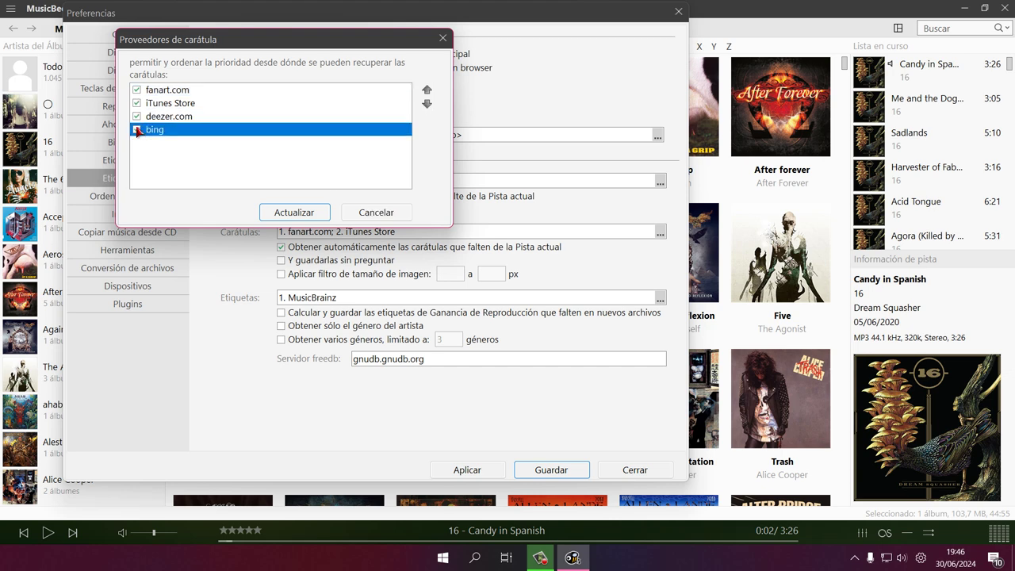
click(284, 213)
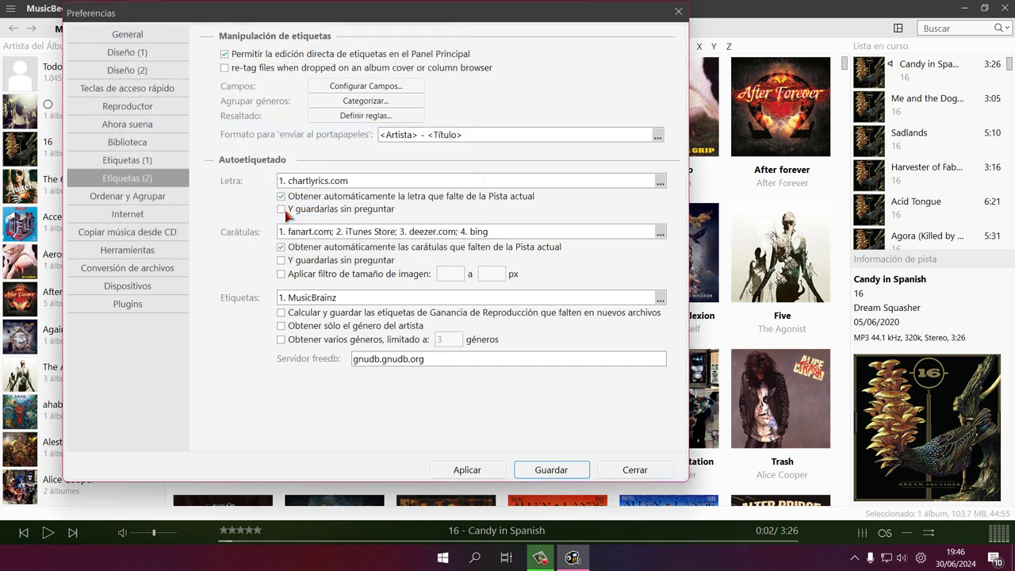
click(476, 473)
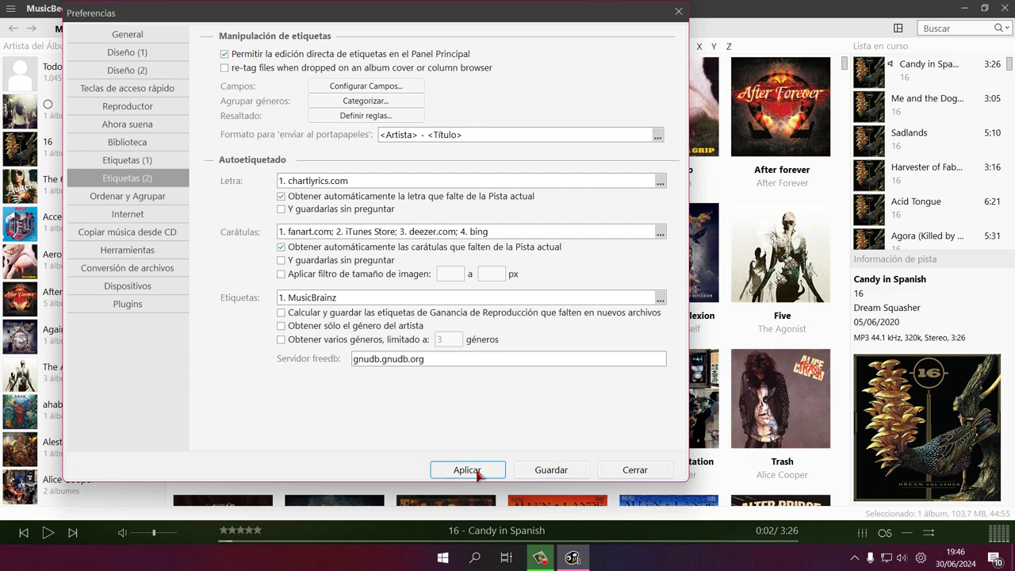
Save the preferences and replace Metal Heart's cover with the 1521x1600 bing image, linked to the original image file.
click(551, 471)
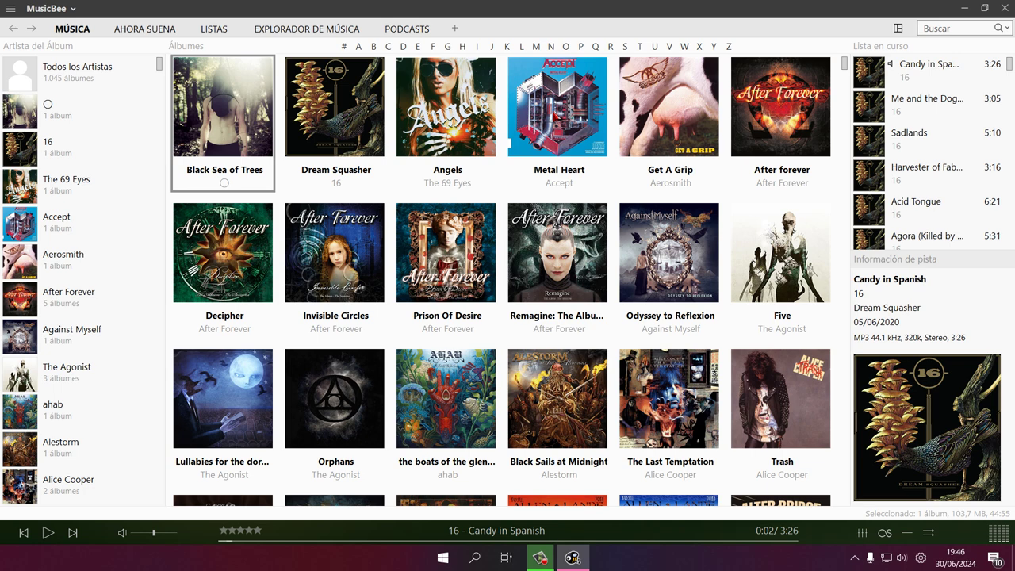
right_click(553, 112)
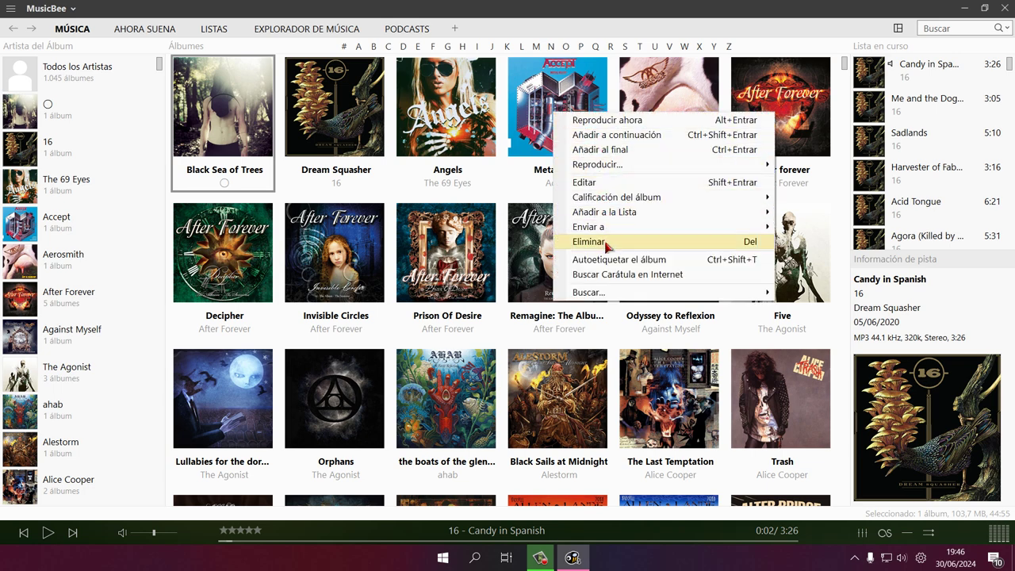
click(615, 274)
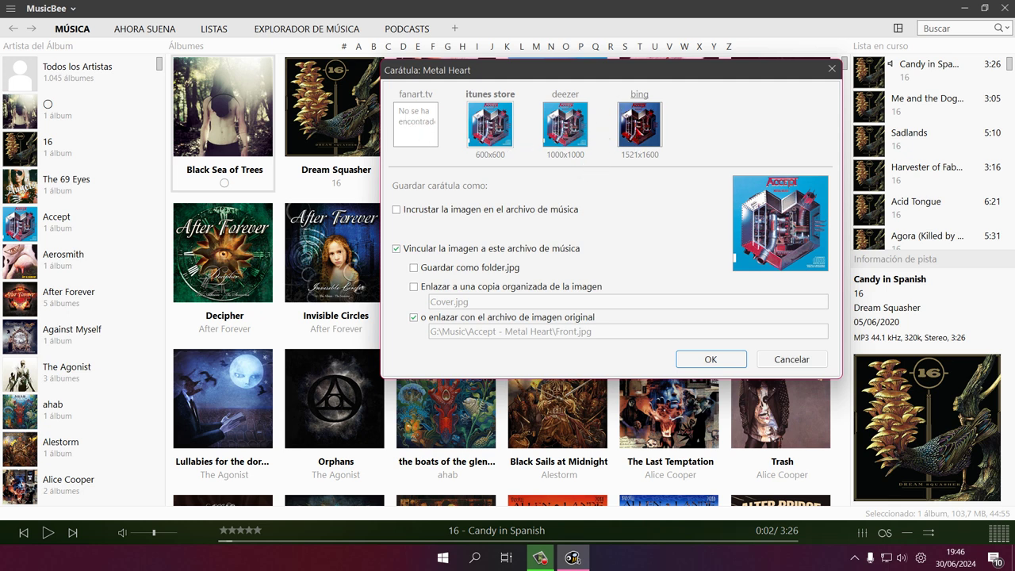
click(639, 125)
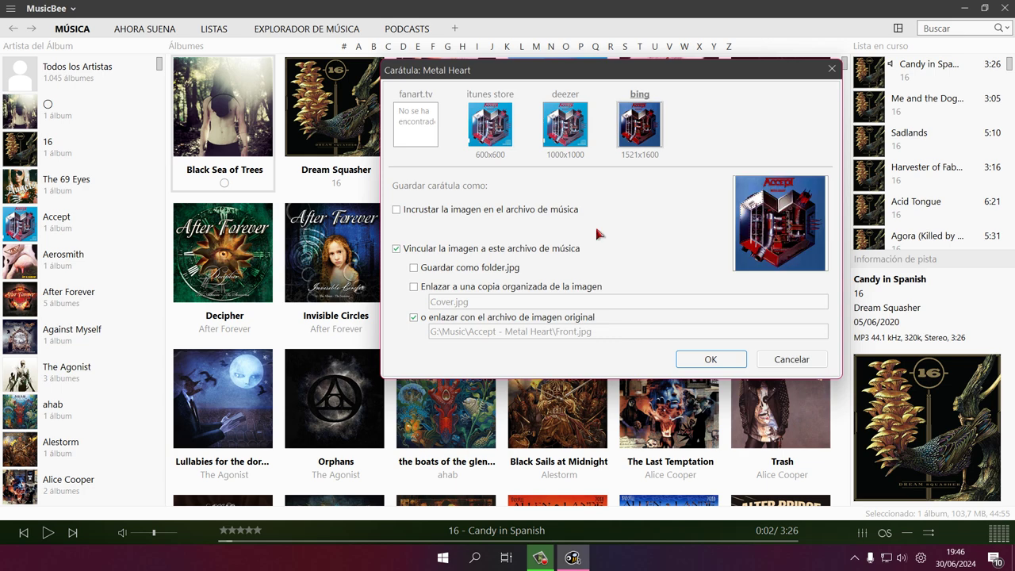
click(711, 362)
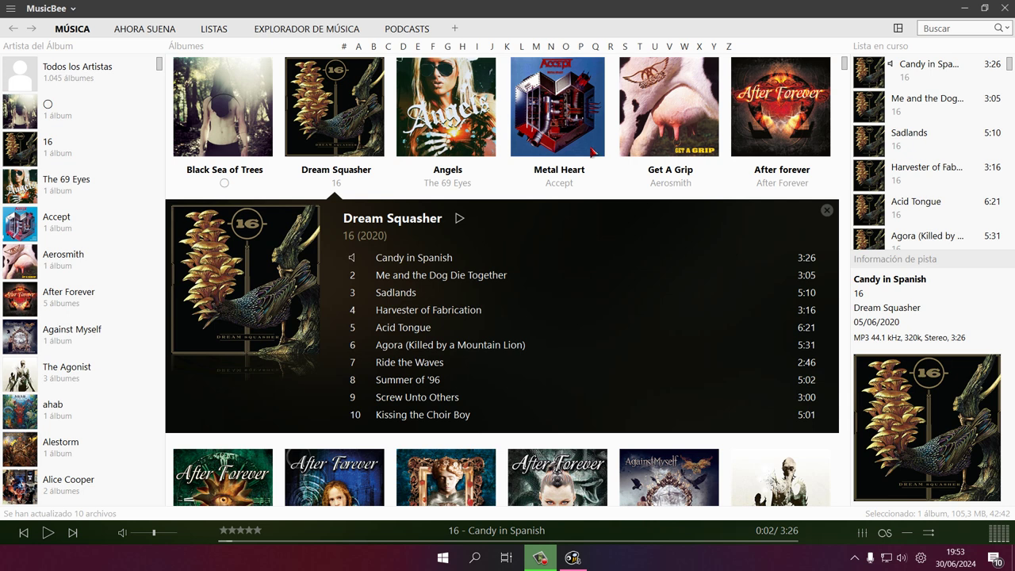
Hide the Navegador con miniaturas panel and collapse the Dream Squasher track list.
click(899, 30)
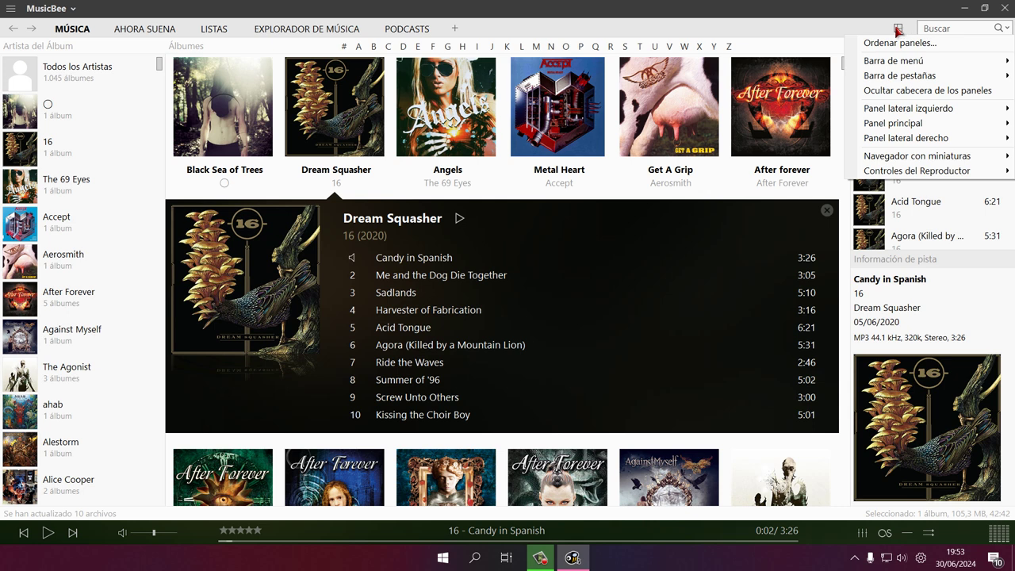
mouse_move(894, 157)
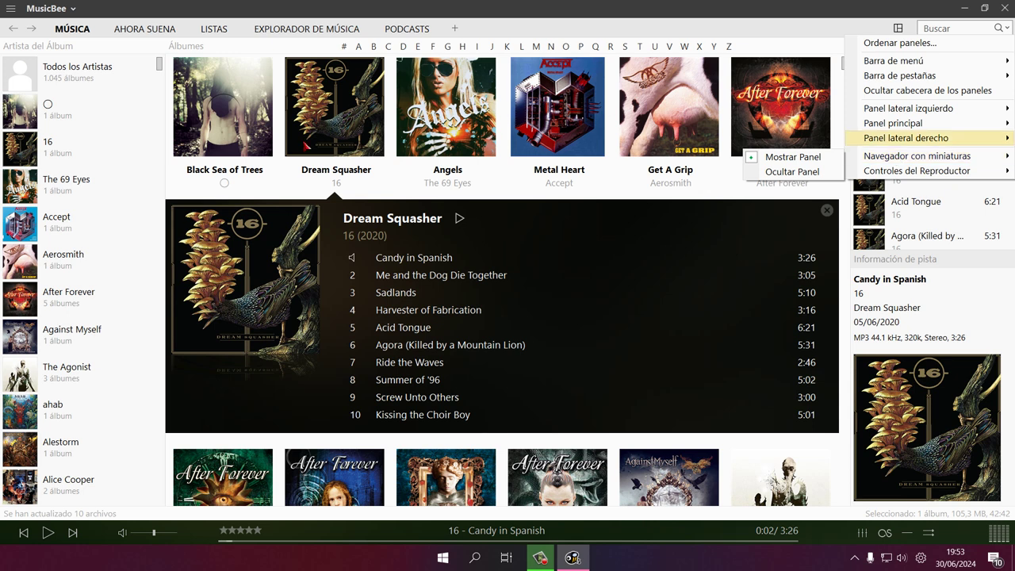
mouse_move(896, 138)
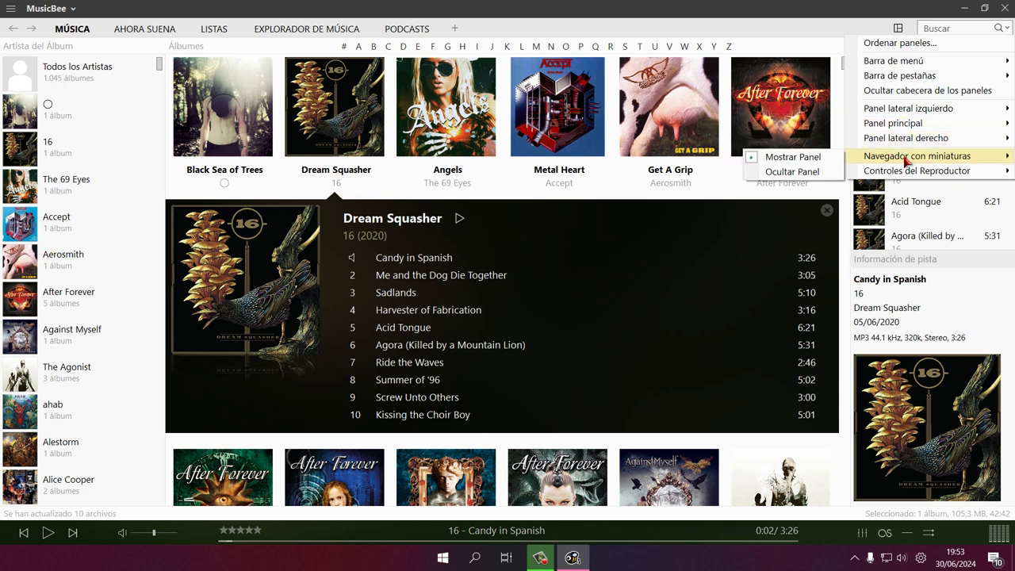
click(793, 172)
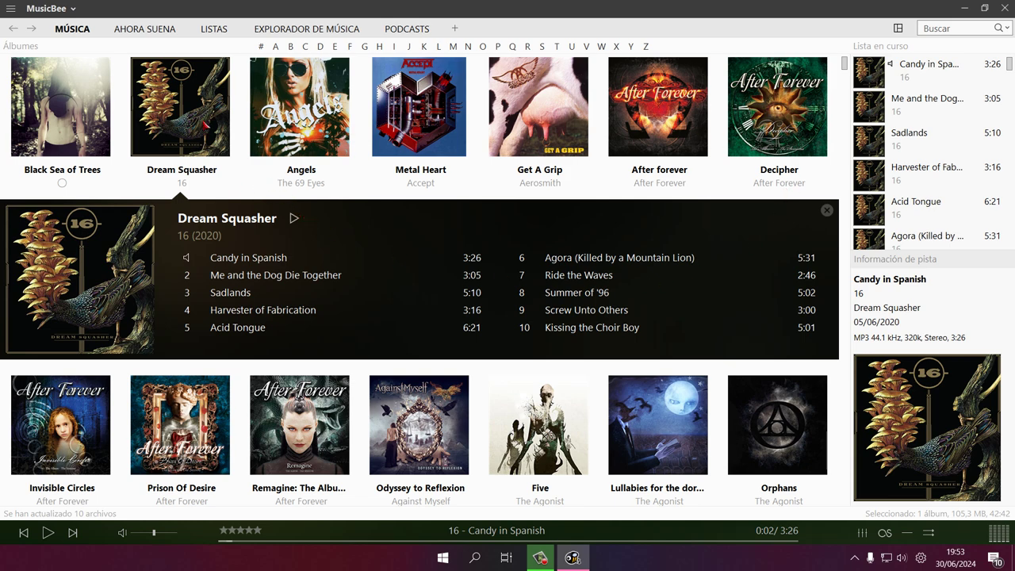
click(198, 136)
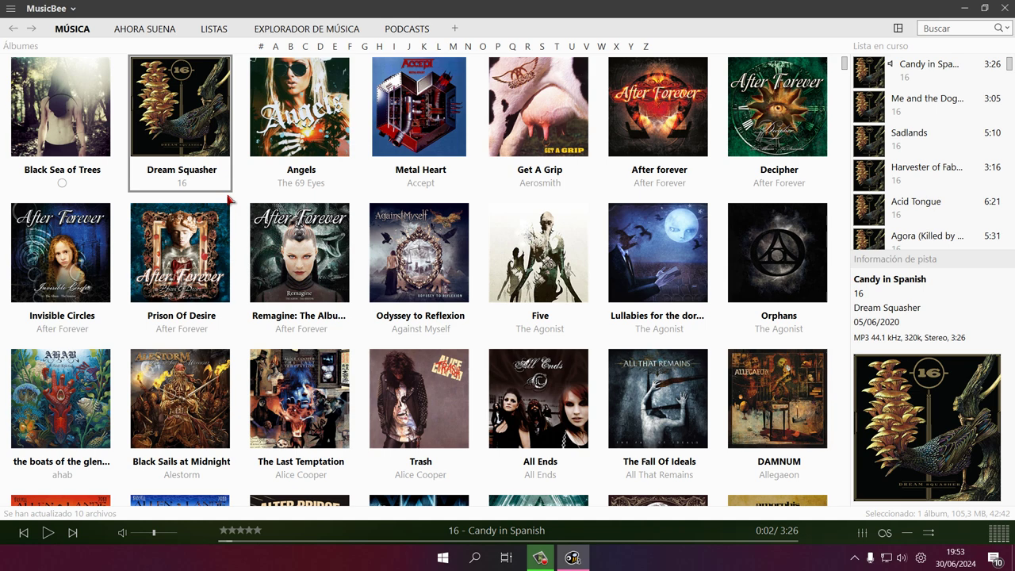
Enlarge the album cover images and enable Ajustar carátulas al tamaño del panel in the album view's customization, saving the change.
click(45, 50)
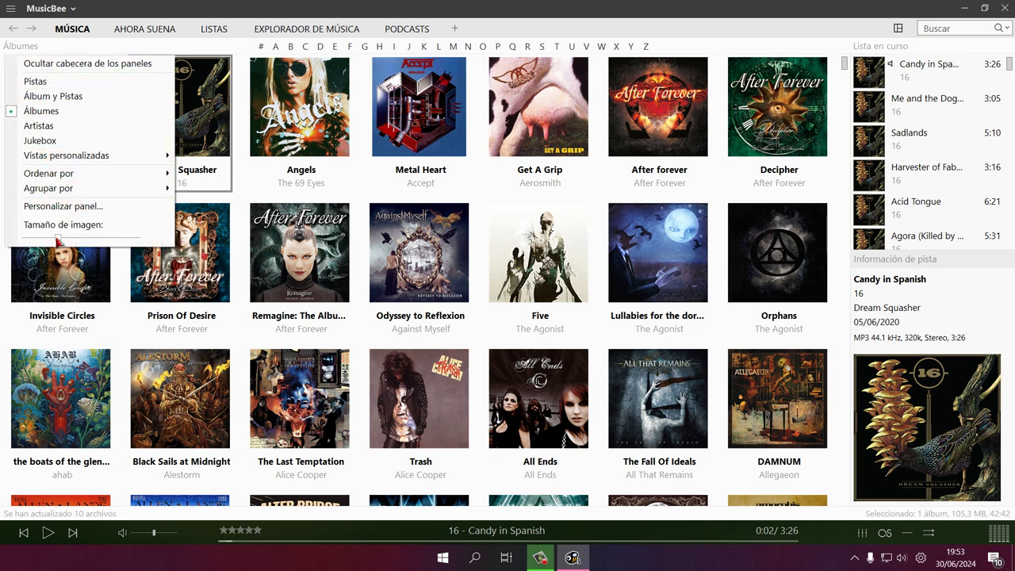
drag(57, 239, 81, 239)
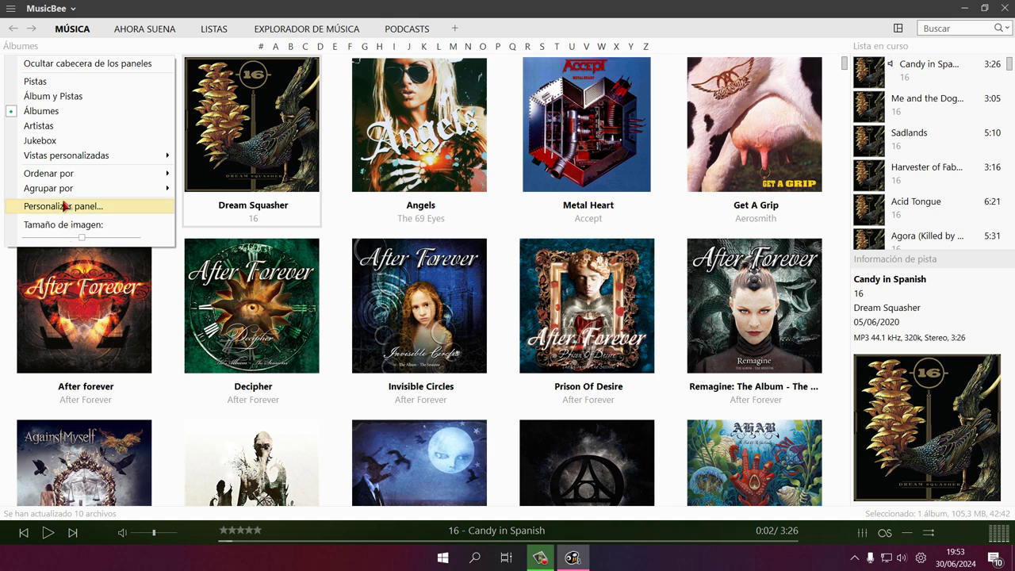
click(64, 206)
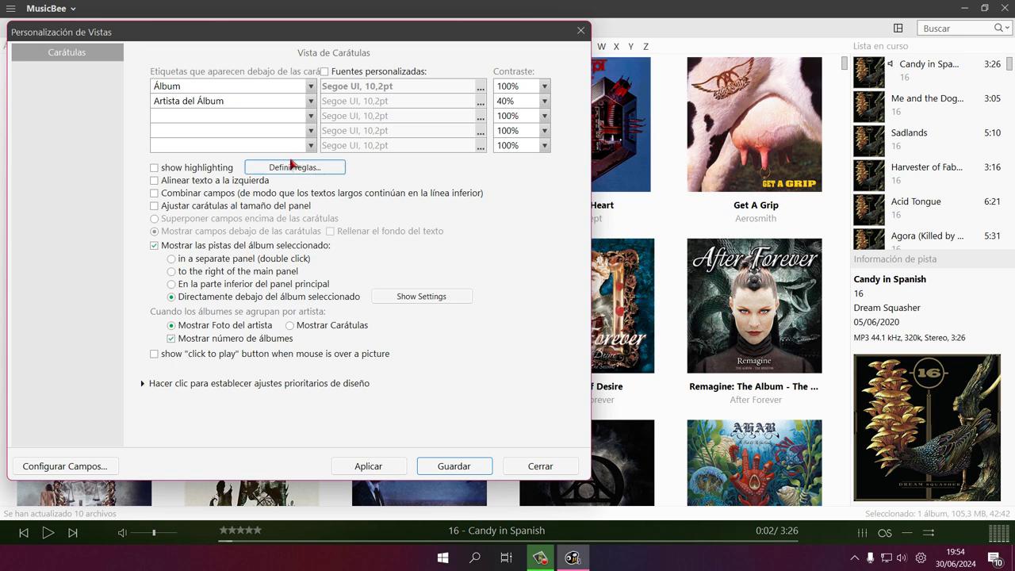
click(155, 208)
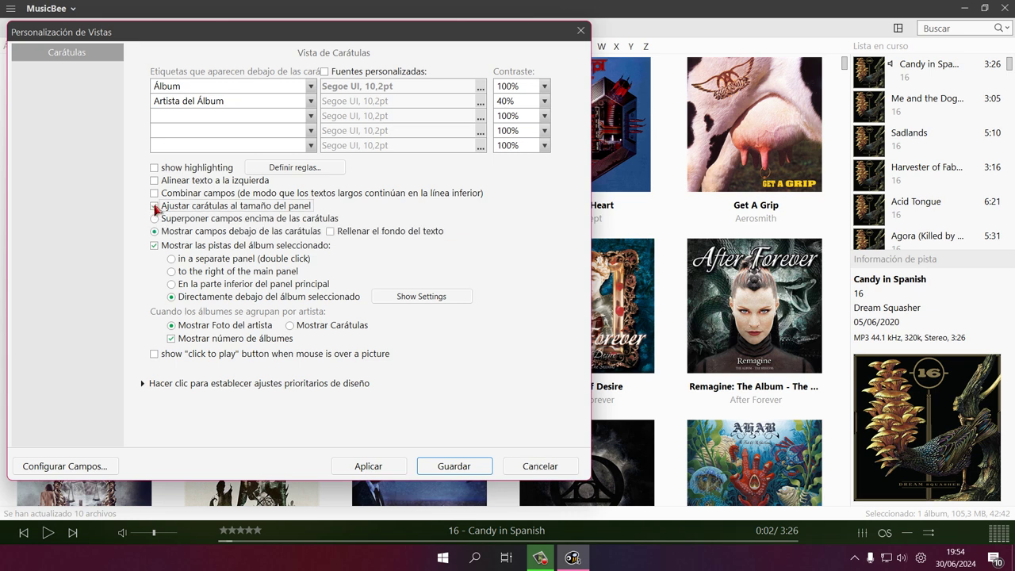
click(367, 466)
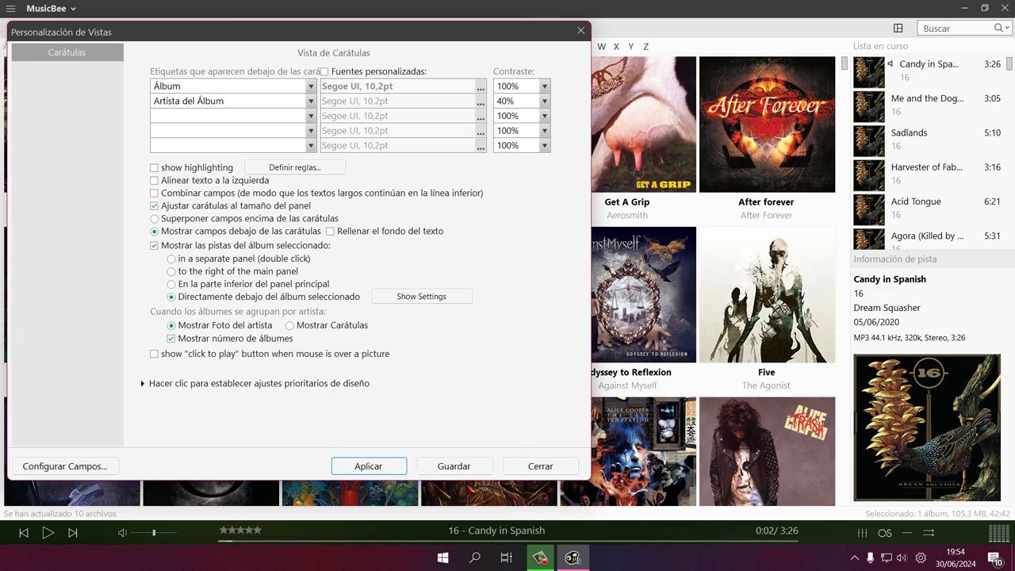
click(456, 466)
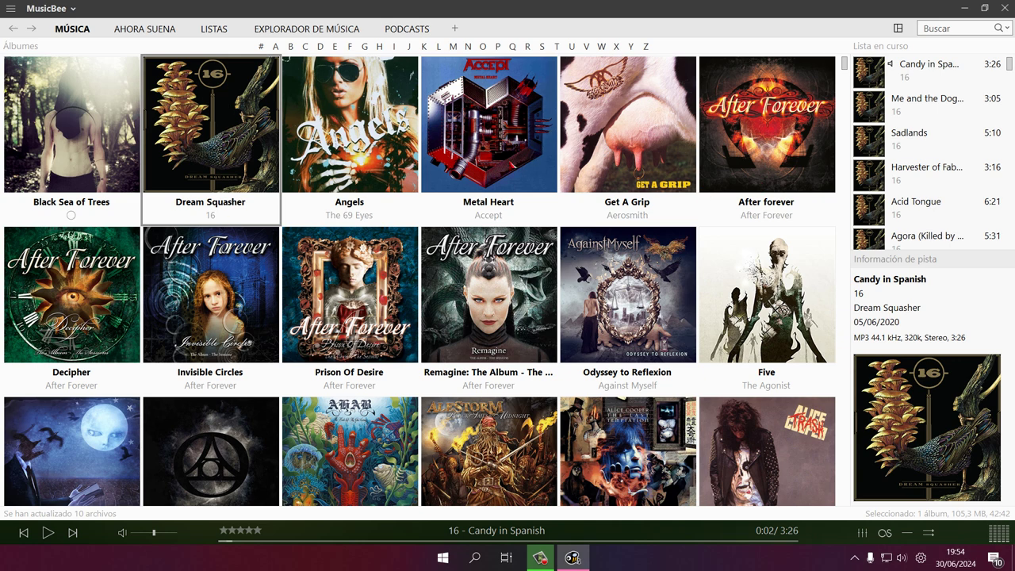
Set the album view to Superponer campos encima de las carátulas, then apply and save the customization.
click(48, 49)
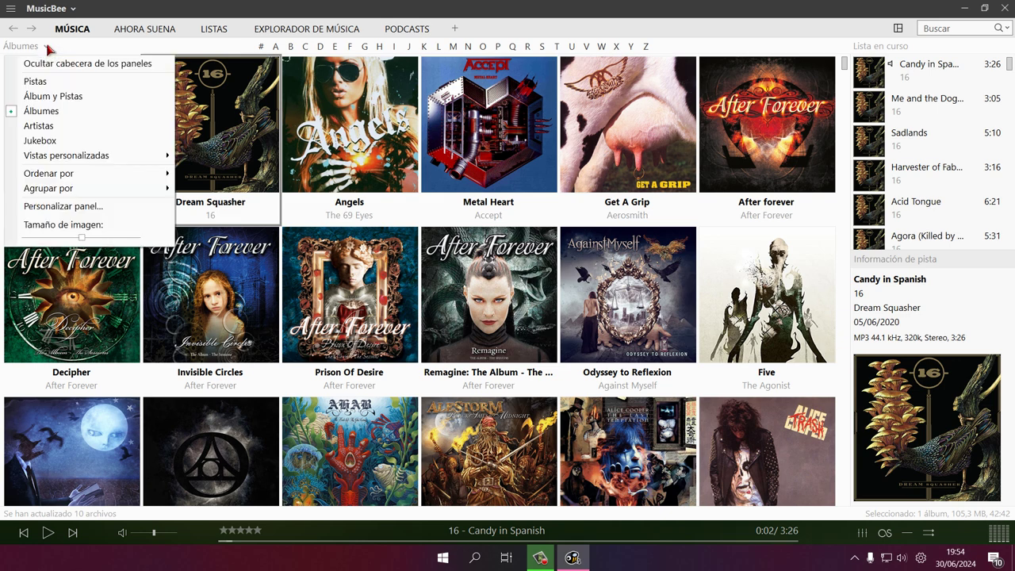
click(49, 213)
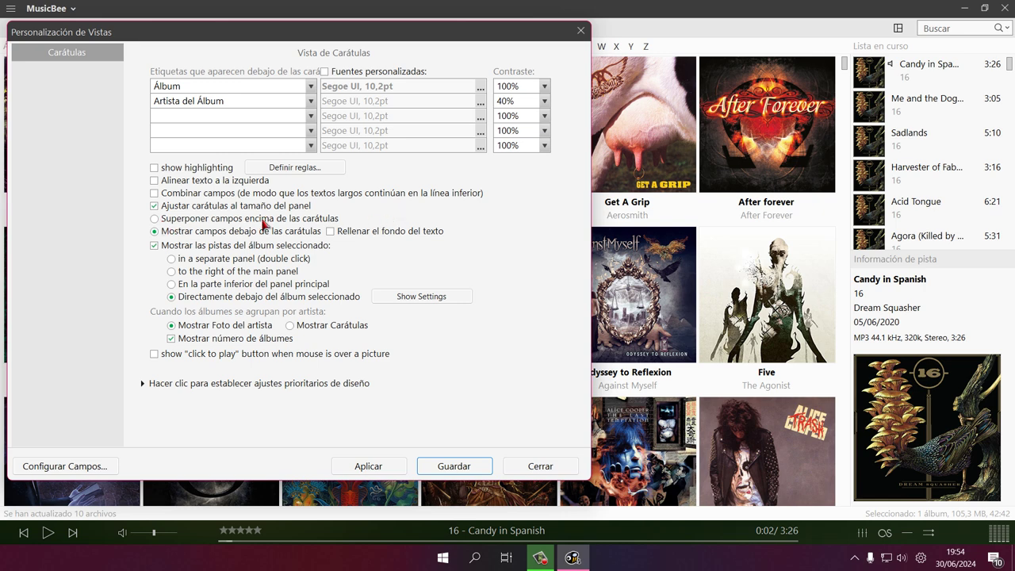
click(155, 220)
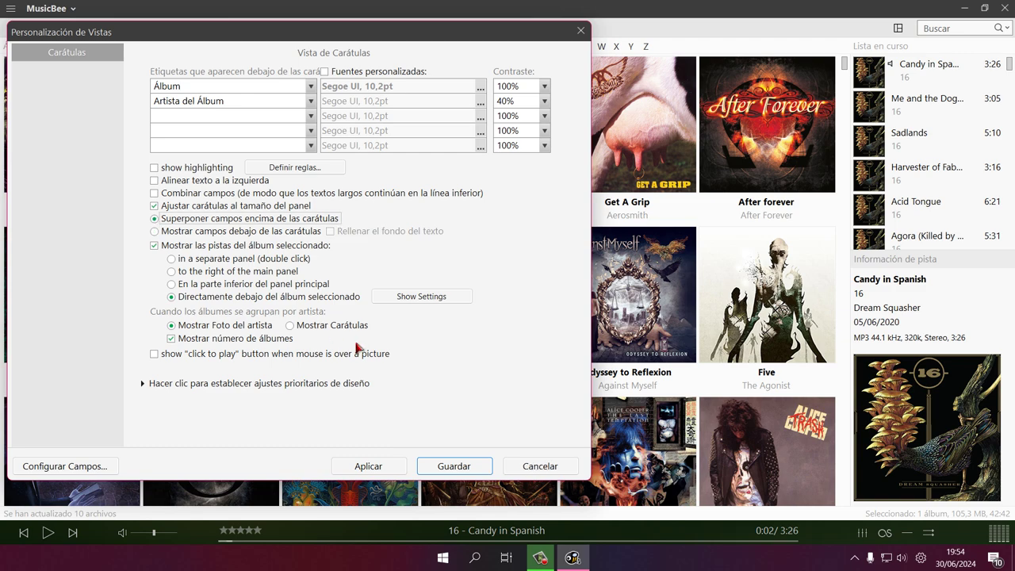
click(371, 468)
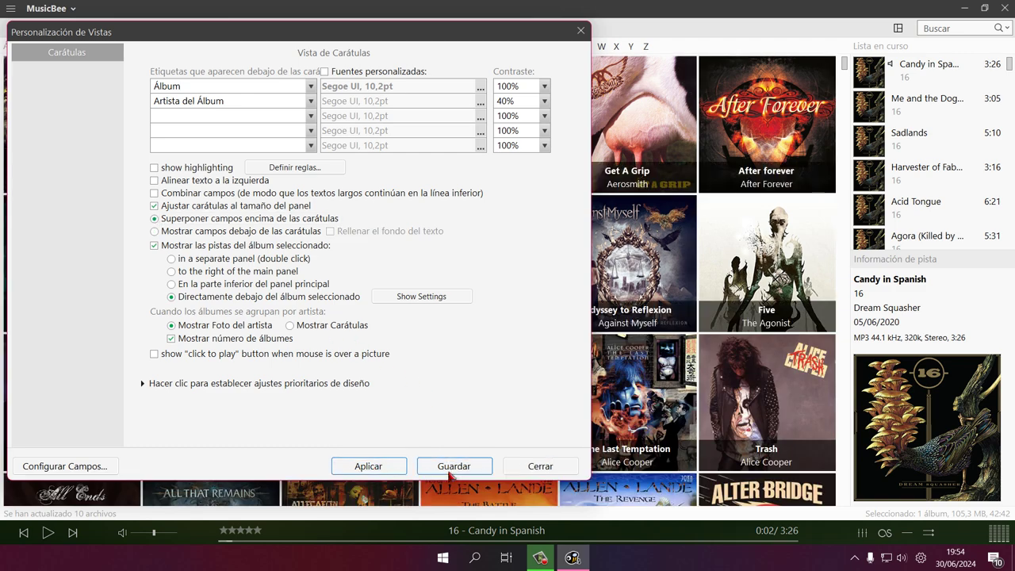
click(448, 464)
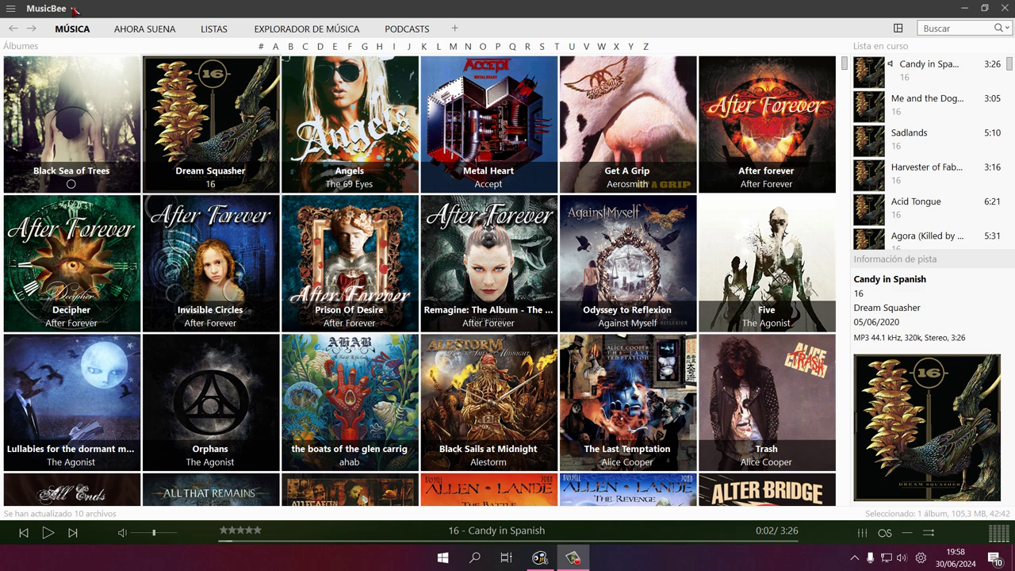
Apply the Orange theme from the Dark-Fine Tuned collection.
click(74, 9)
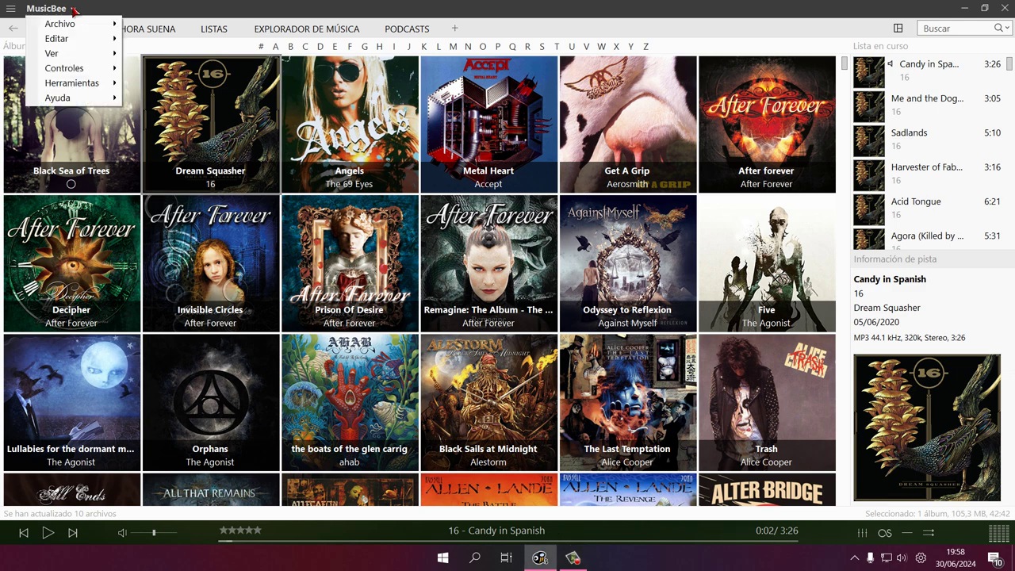
mouse_move(76, 24)
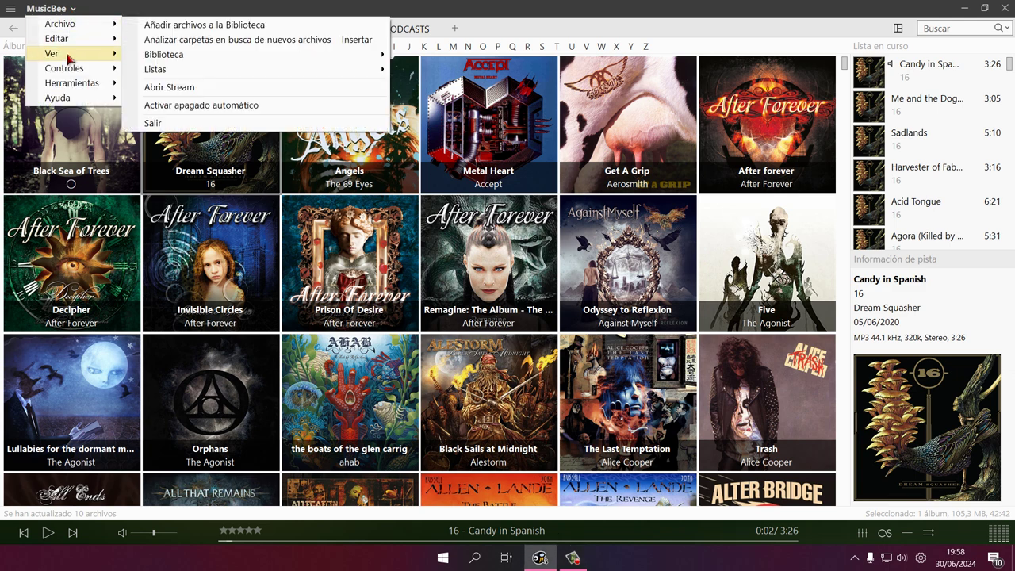
mouse_move(72, 57)
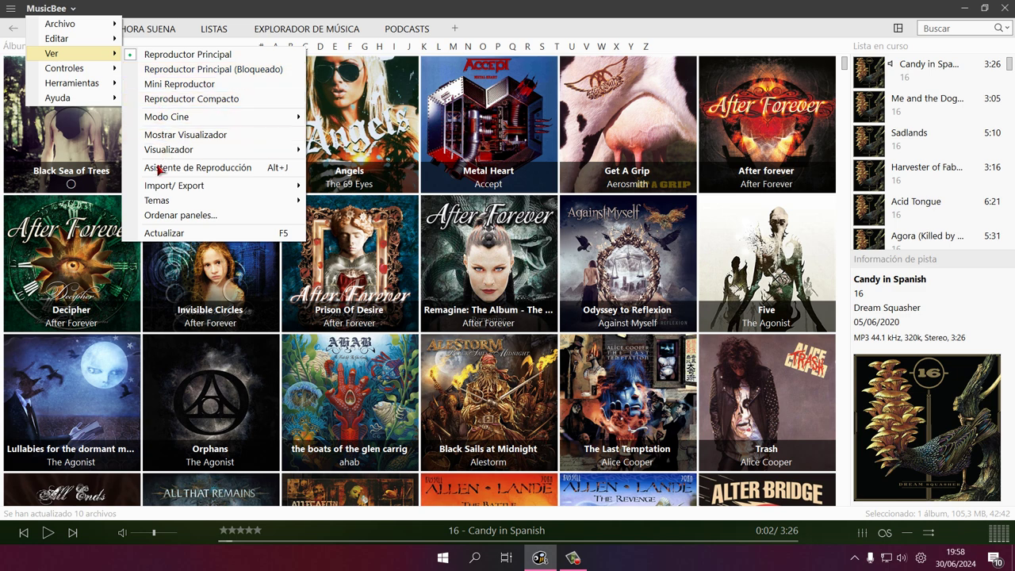
mouse_move(246, 203)
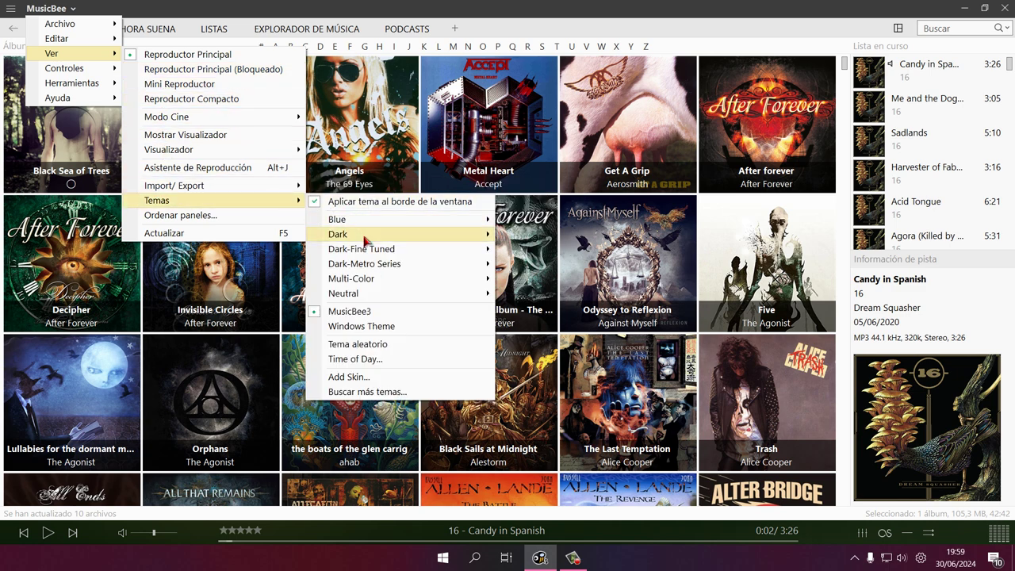
mouse_move(366, 254)
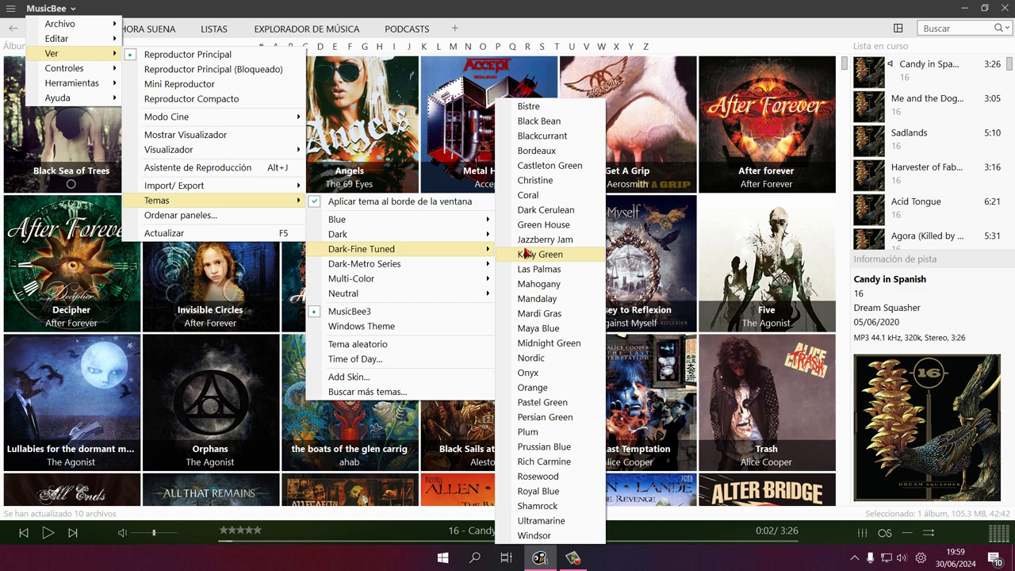
click(532, 388)
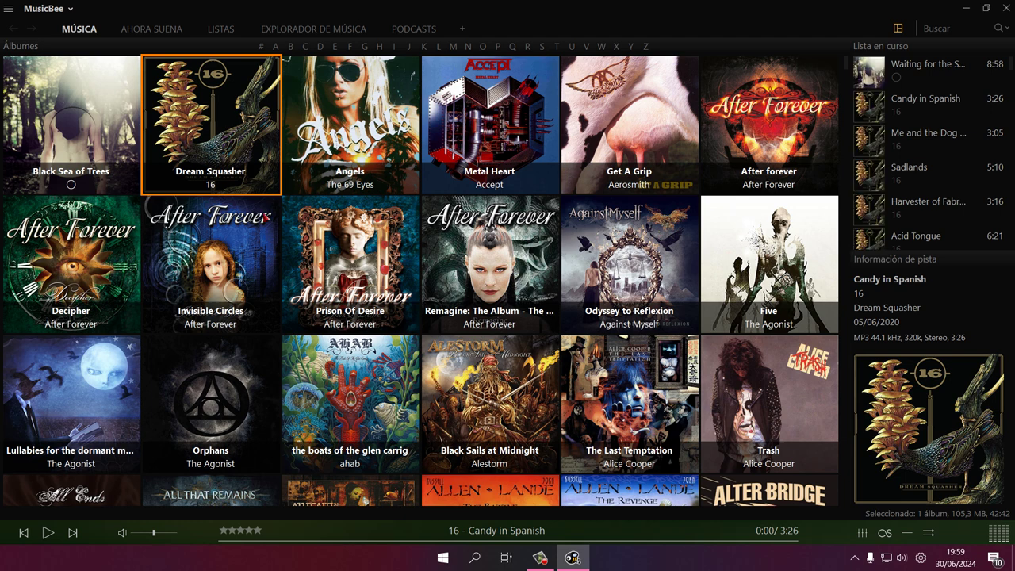
click(70, 10)
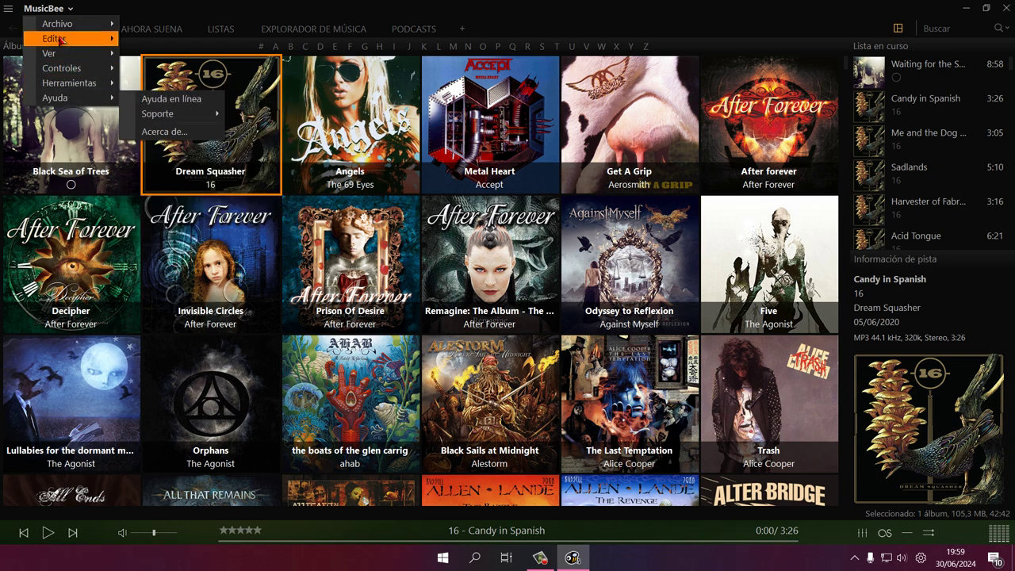
click(531, 8)
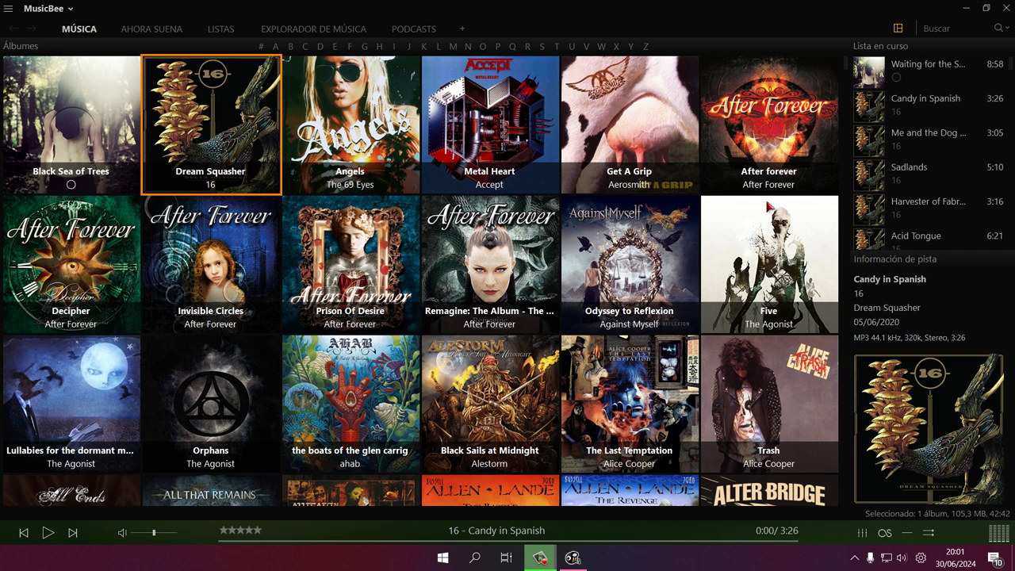
Open the panel arrangement settings and examine the available elements, including the descriptions of Barra de ondas and Visualizador de espectro.
click(899, 28)
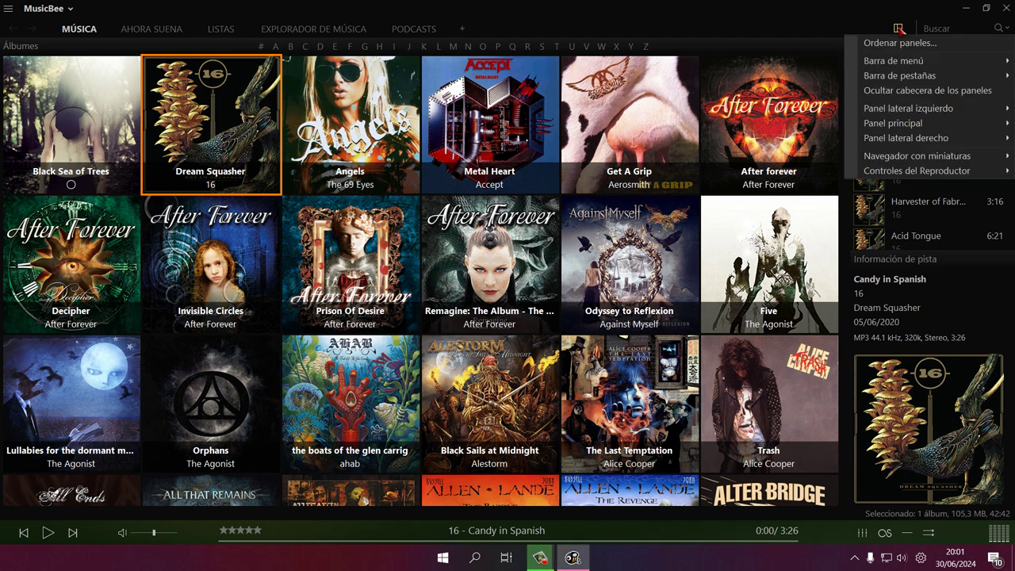
click(907, 46)
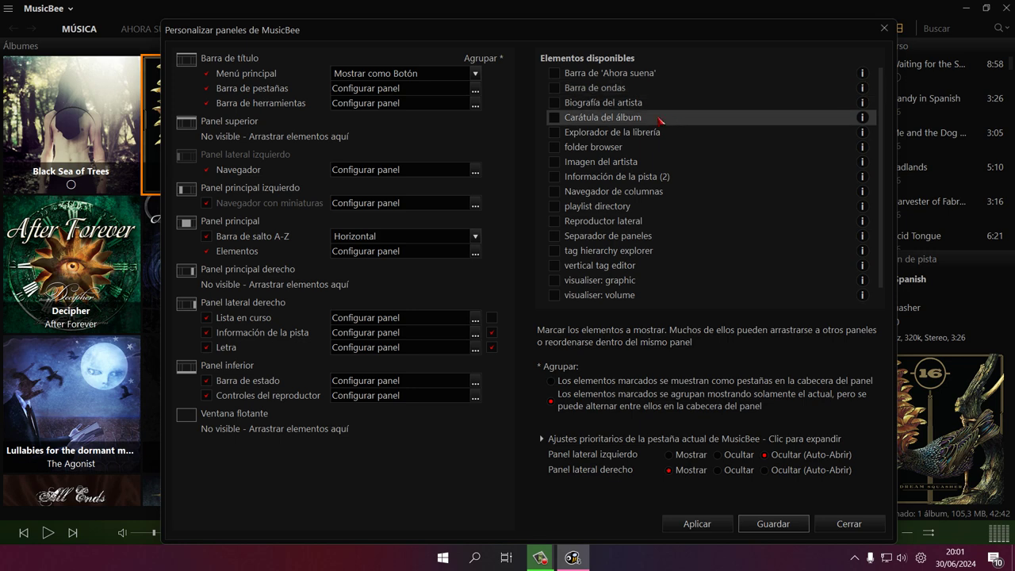
scroll(657, 127, down, 1)
scroll(638, 165, up, 1)
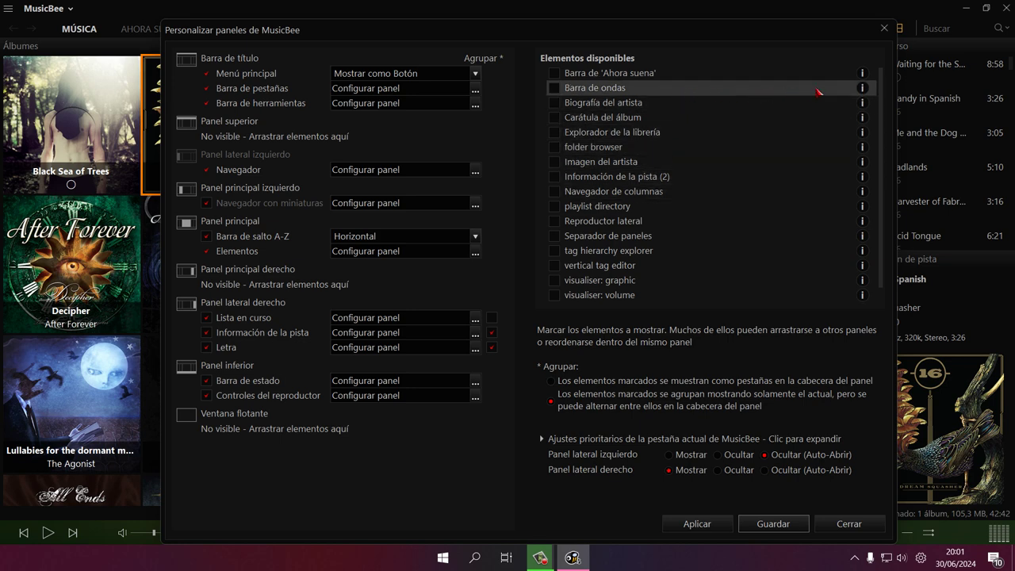
mouse_move(864, 91)
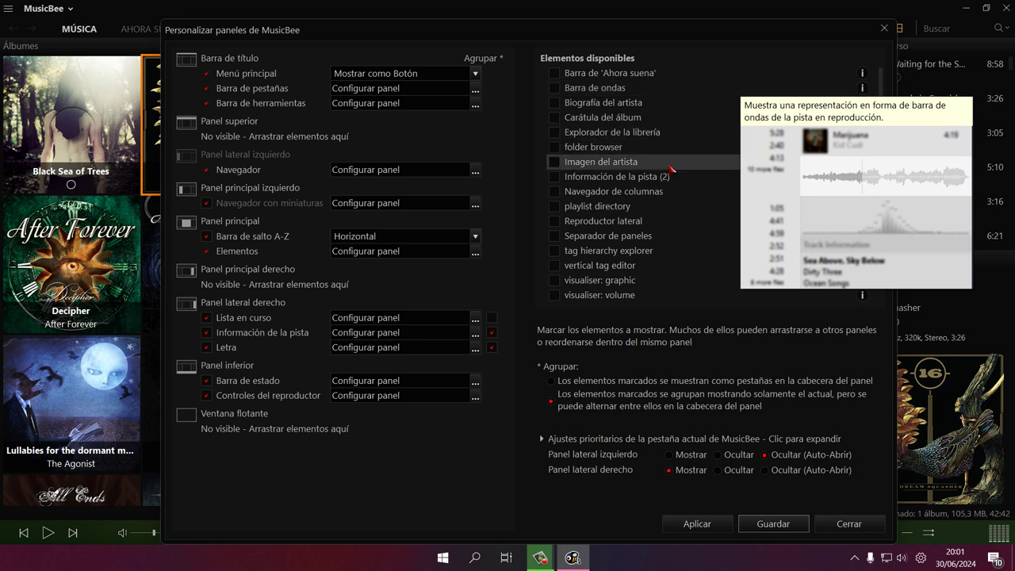
scroll(682, 187, down, 1)
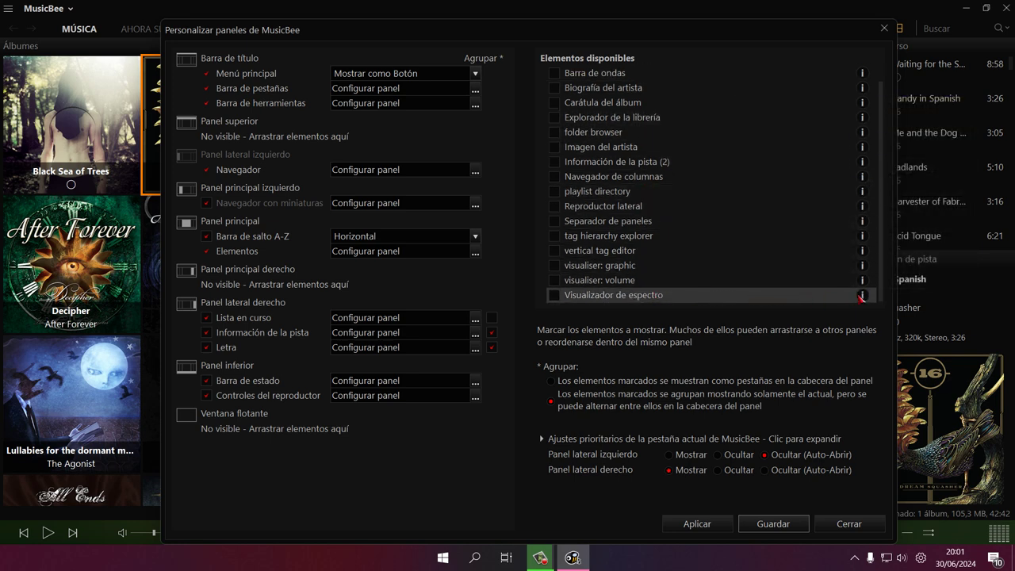
mouse_move(862, 295)
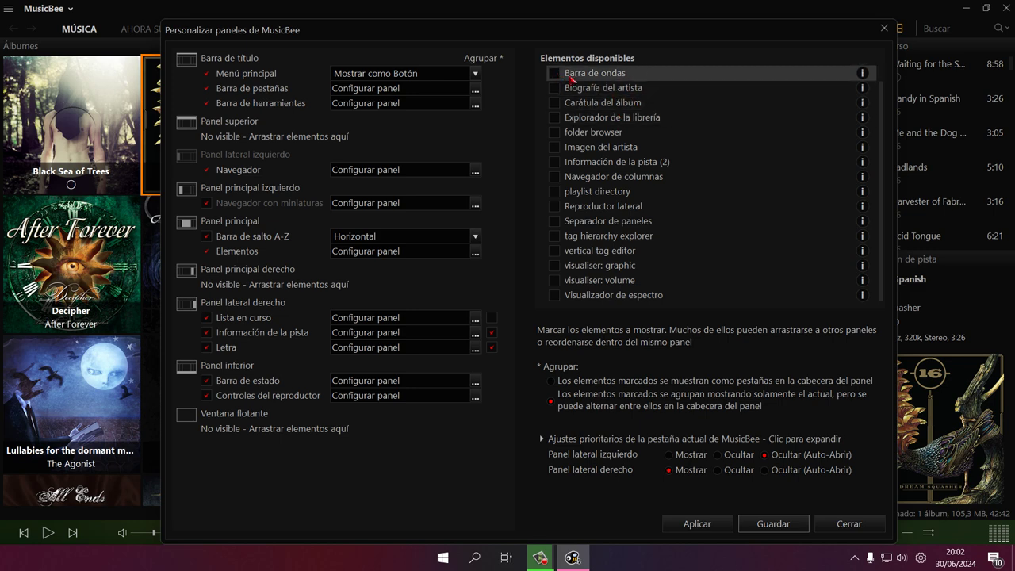
Add Barra de ondas to Panel inferior above Barra de estado, then apply and save the panel arrangement.
drag(584, 77, 258, 383)
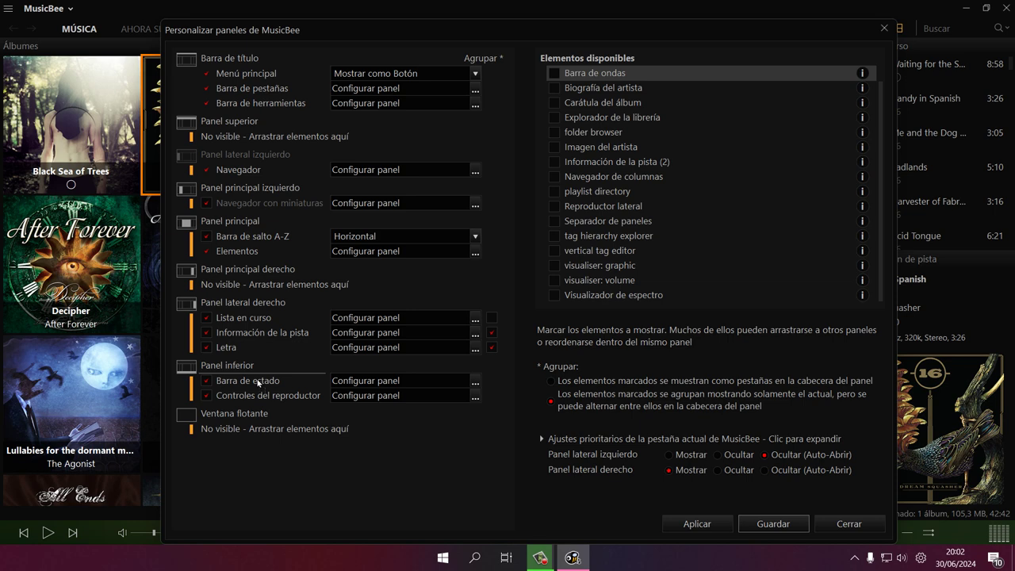
drag(257, 383, 257, 382)
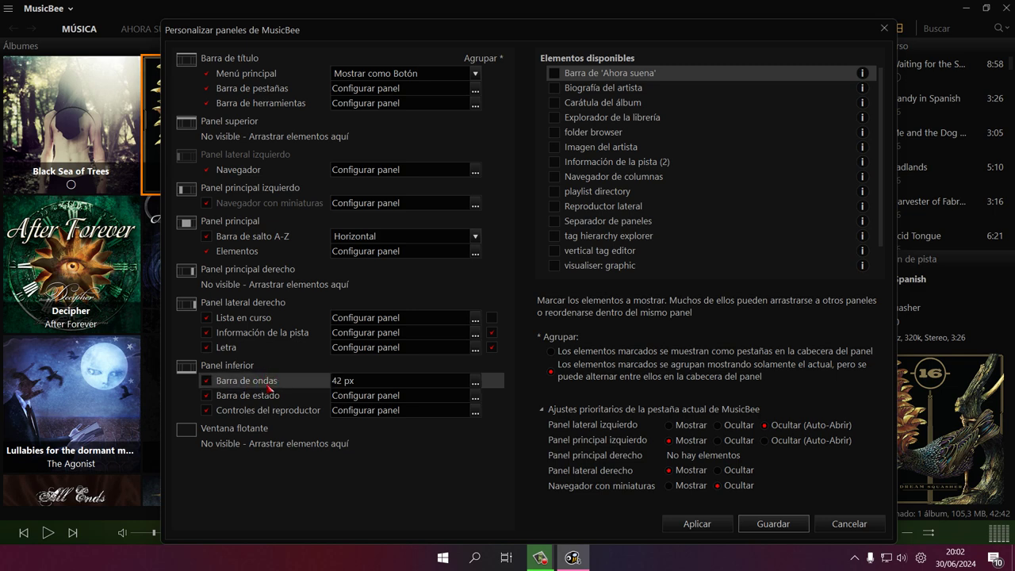
click(689, 528)
click(751, 527)
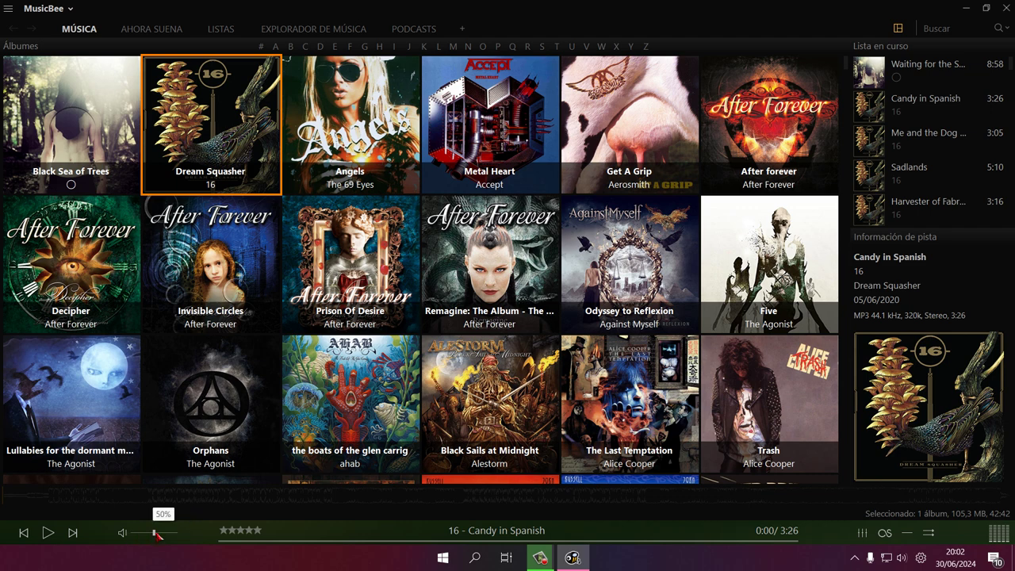
Turn the player volume all the way down, play the album Orphans by The Agonist, and pause it after watching the waveform.
drag(152, 533, 115, 531)
click(235, 375)
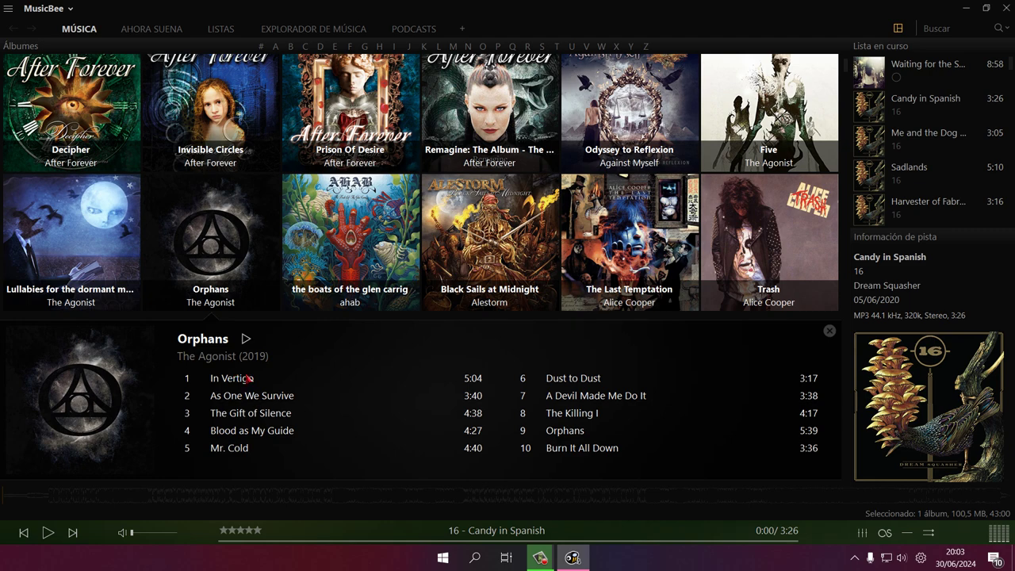
click(246, 338)
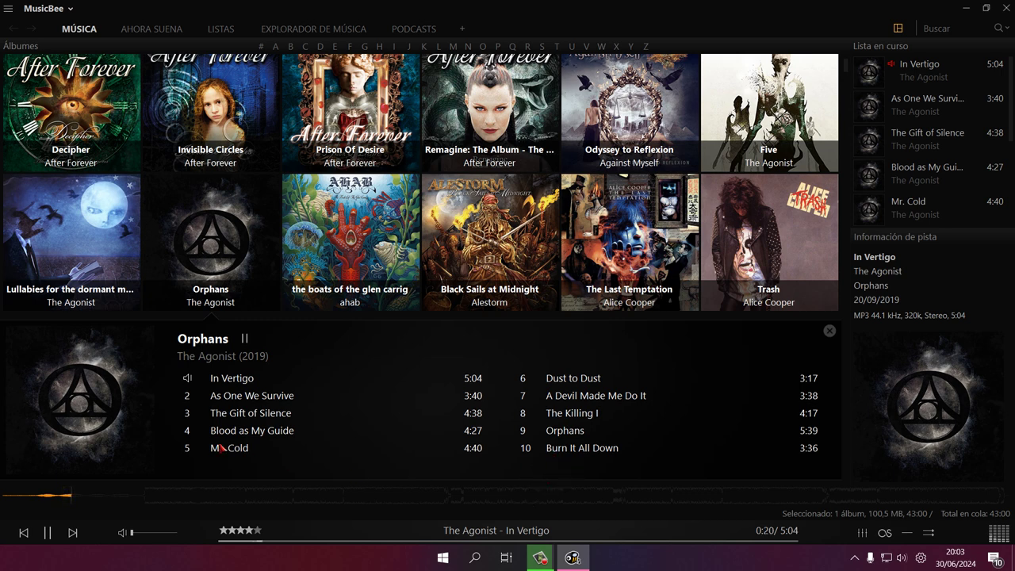
click(49, 534)
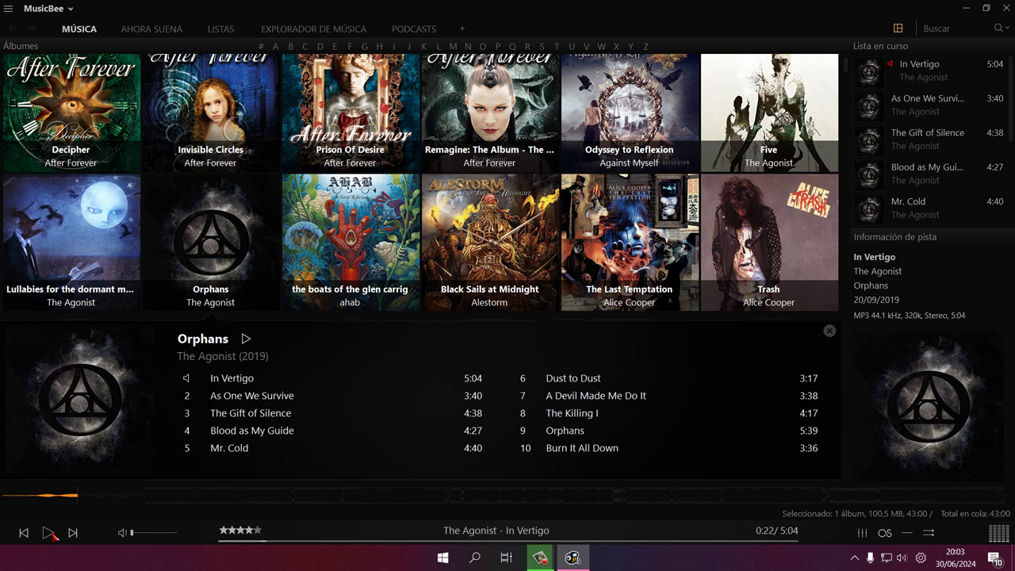
Add Visualizador de espectro to Panel inferior above Barra de ondas, apply and save the arrangement, and resume playback to check it.
click(898, 29)
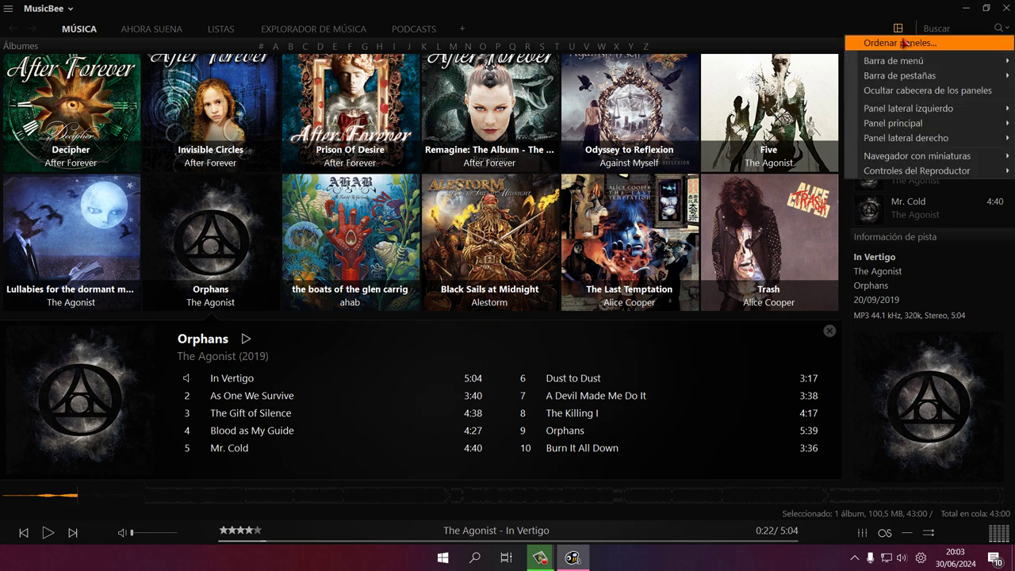
click(905, 40)
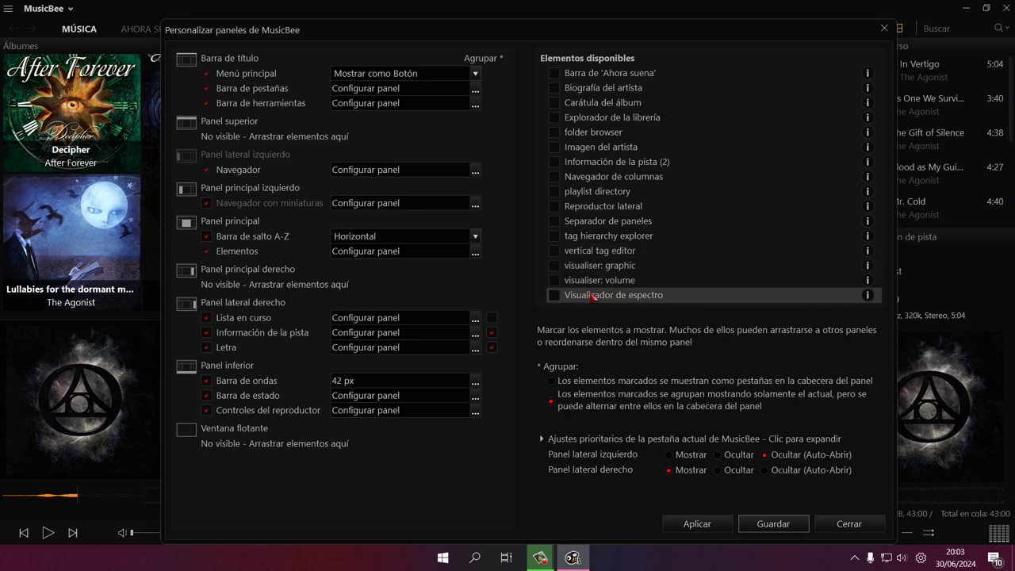
drag(590, 296, 253, 383)
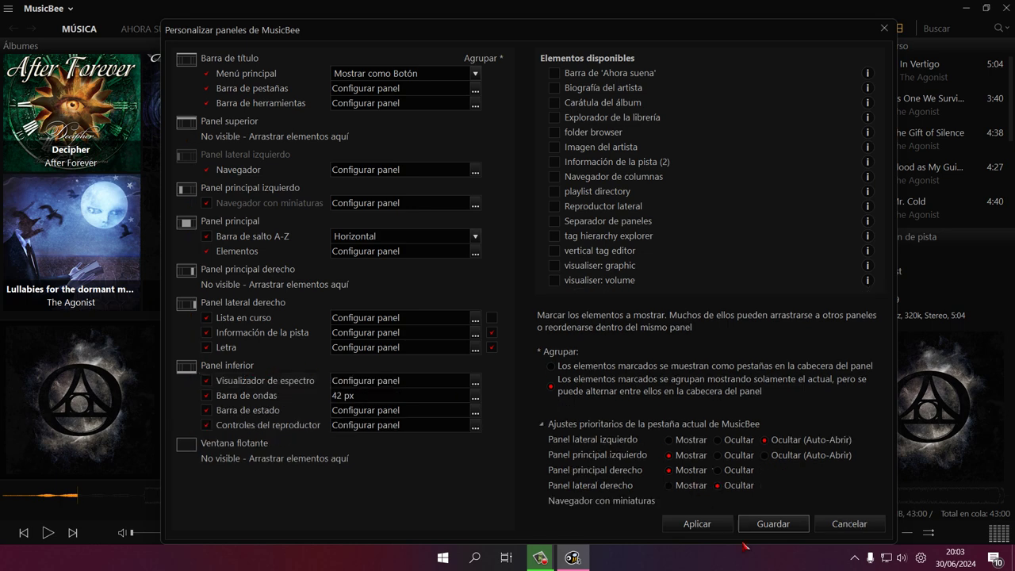
click(702, 525)
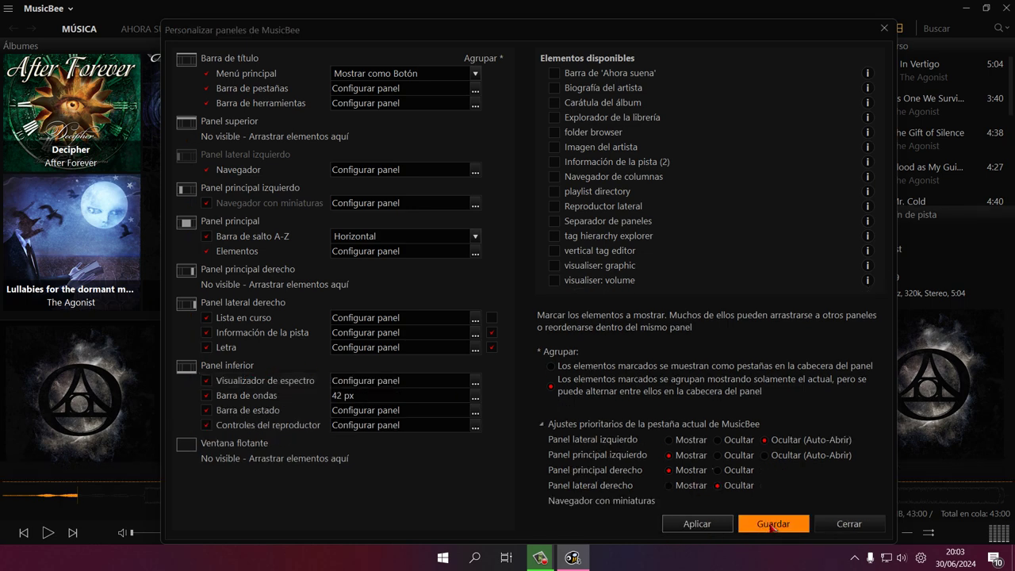
click(773, 524)
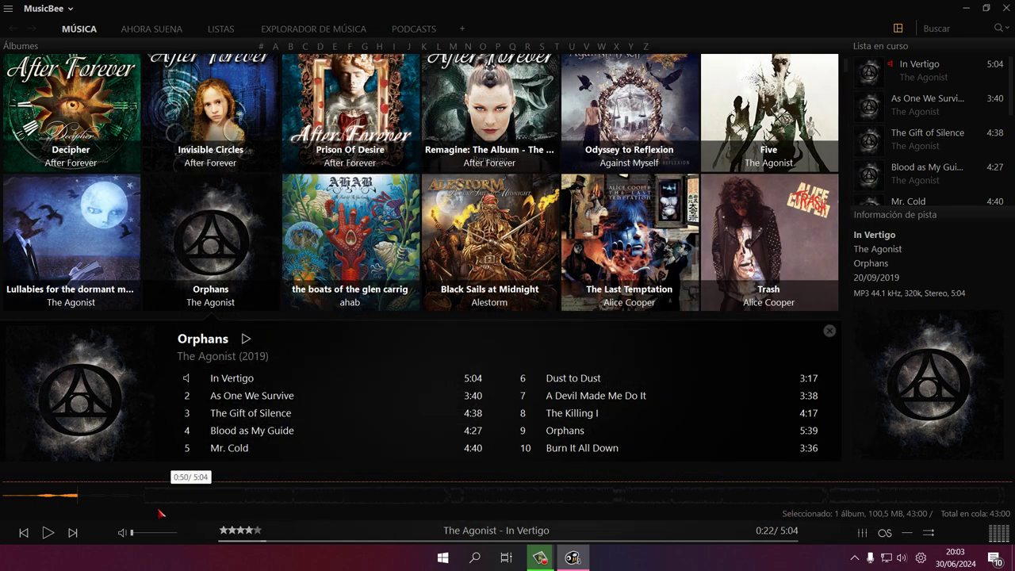
click(48, 536)
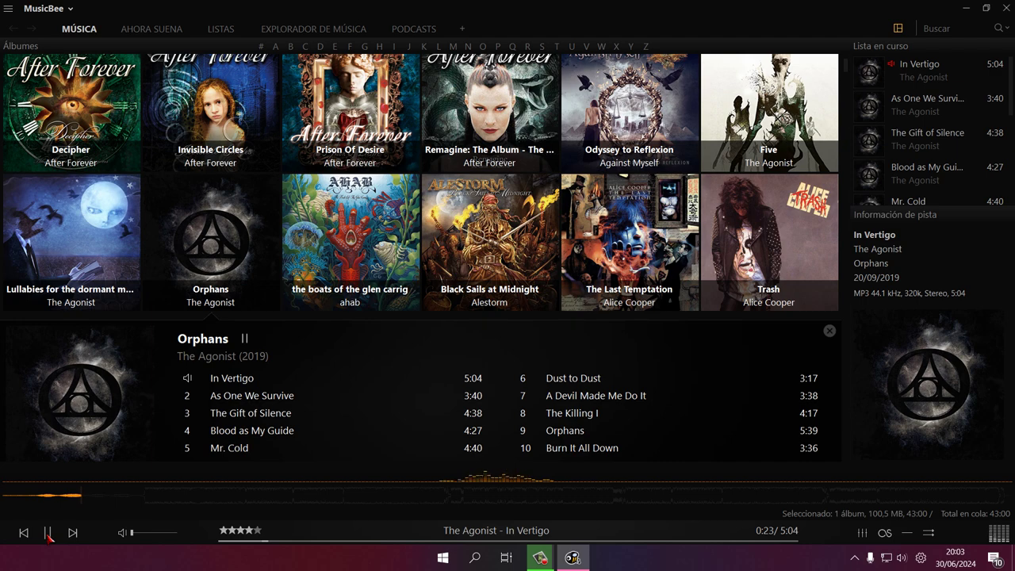